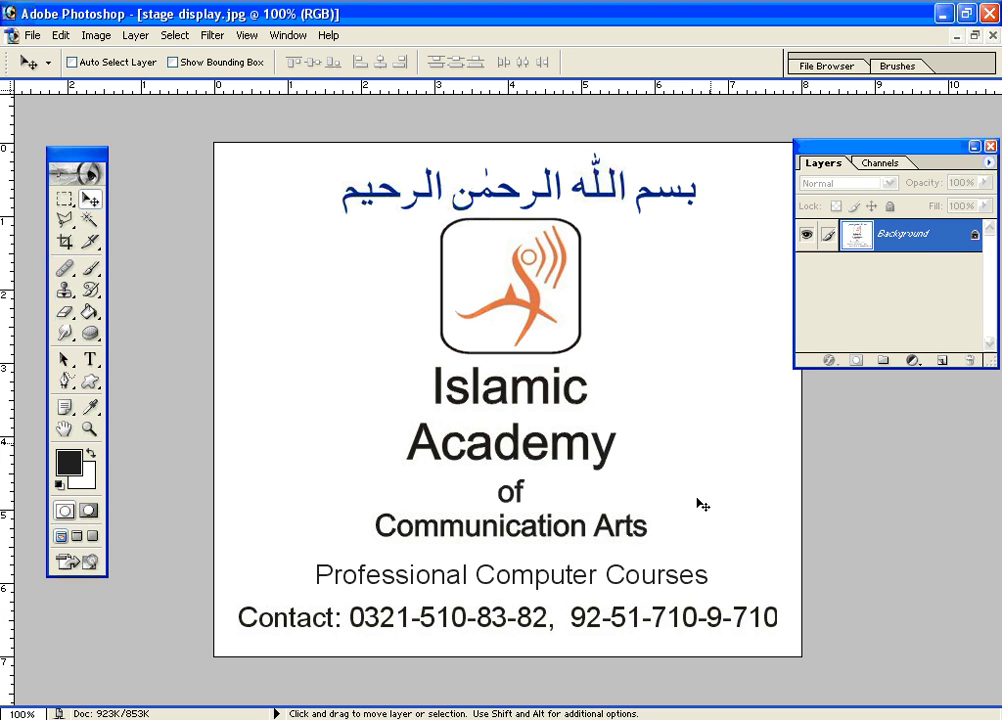
- Look through the open sample designs, from the folder and logo sheets to the catalogue, brochure and postcard layouts, and return to stage display.jpg
{"action": "key", "text": "ctrl+Tab"}
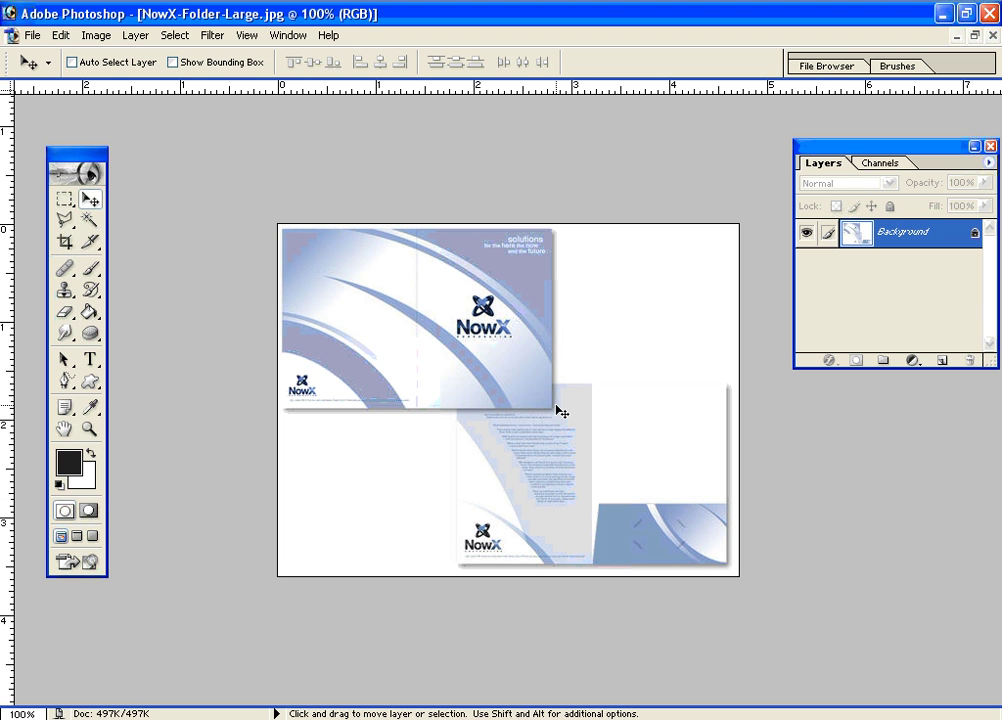
{"action": "key", "text": "ctrl+Tab"}
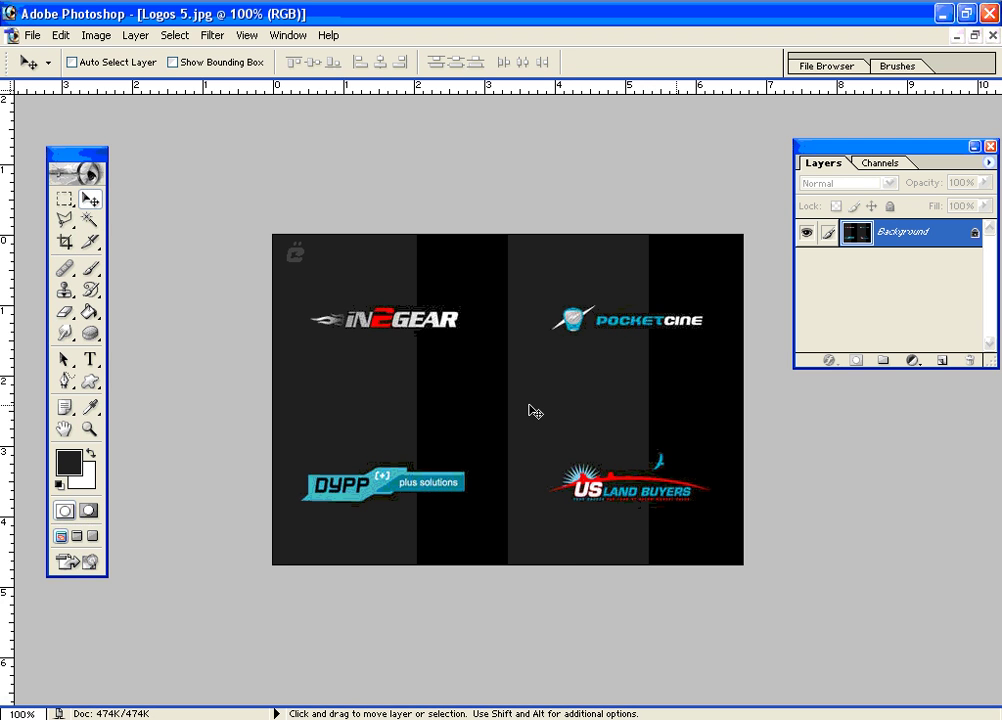
{"action": "key", "text": "ctrl+Tab"}
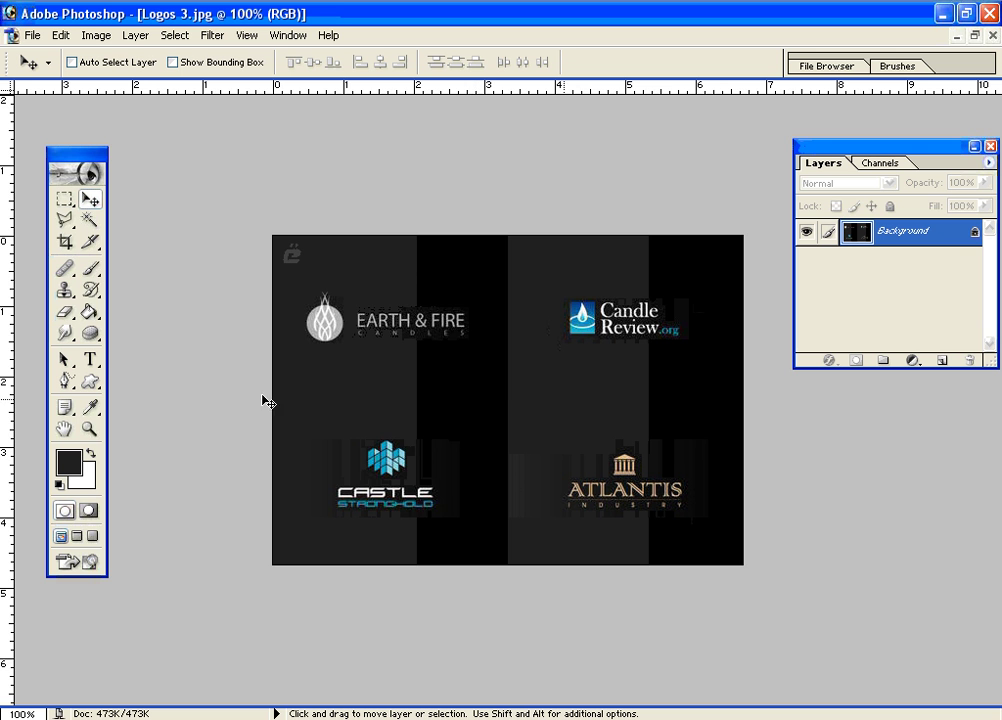
{"action": "key", "text": "ctrl+Tab"}
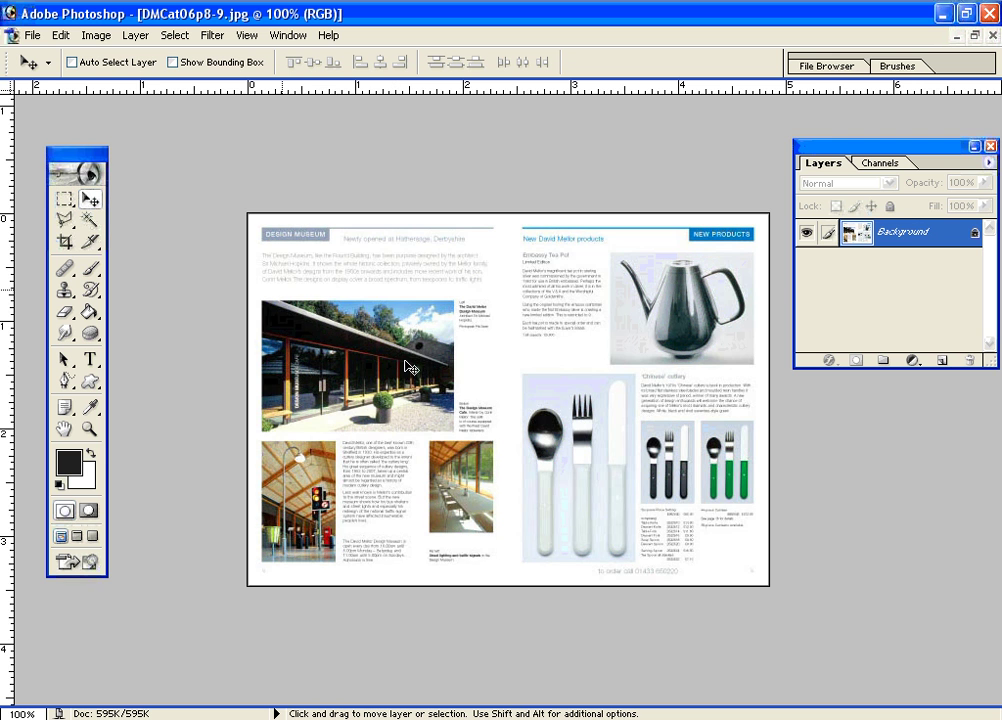
{"action": "key", "text": "ctrl+Tab"}
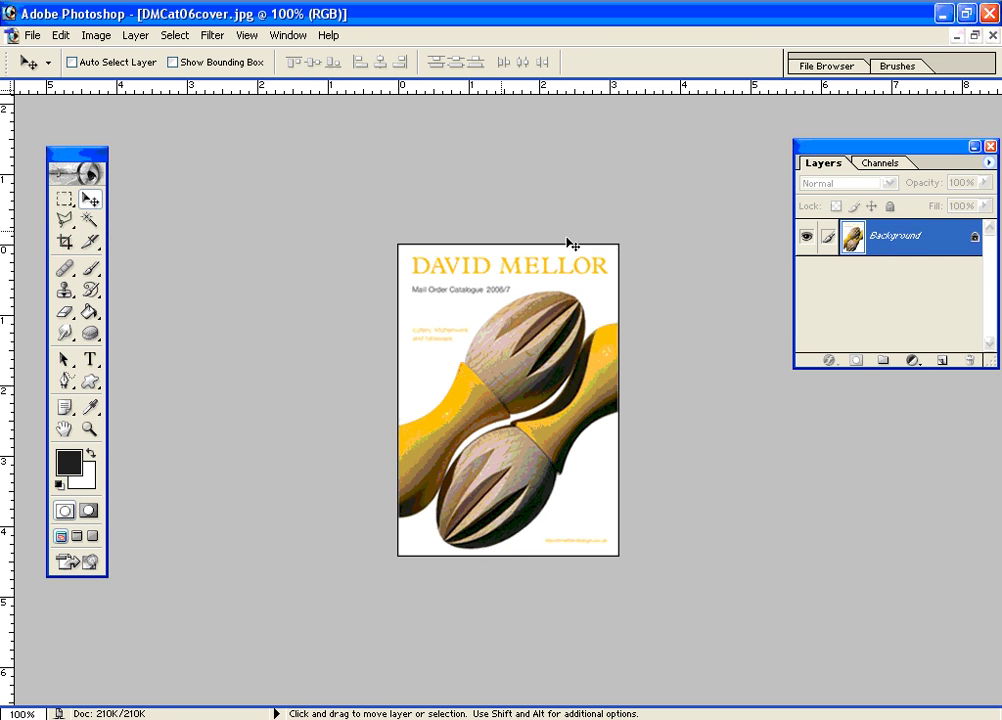
{"action": "key", "text": "ctrl+Tab"}
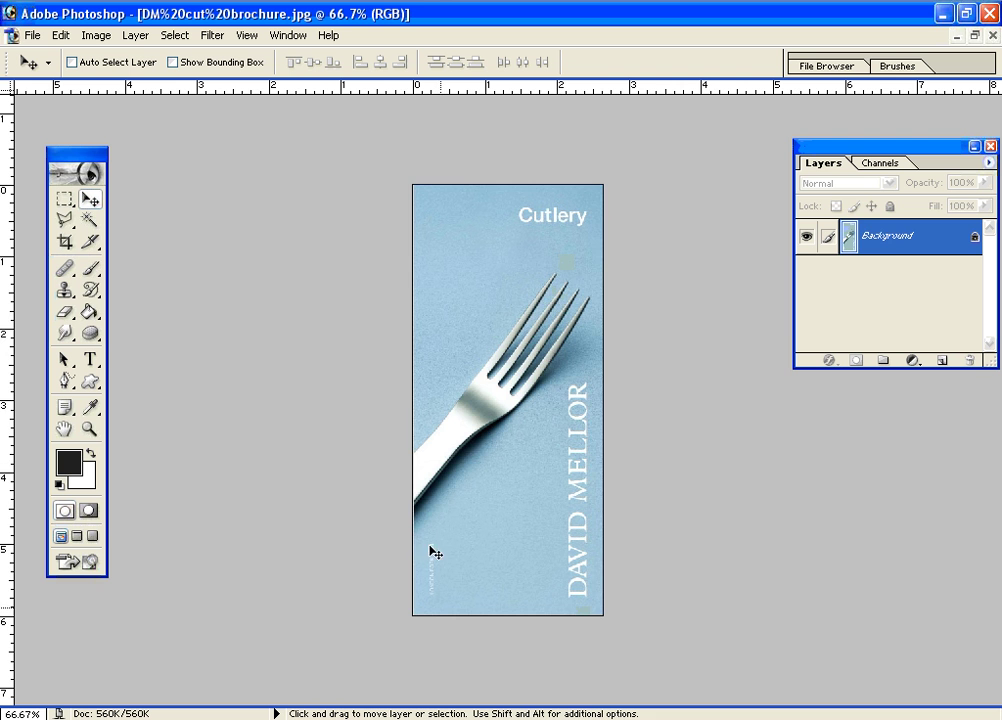
{"action": "key", "text": "ctrl+Tab"}
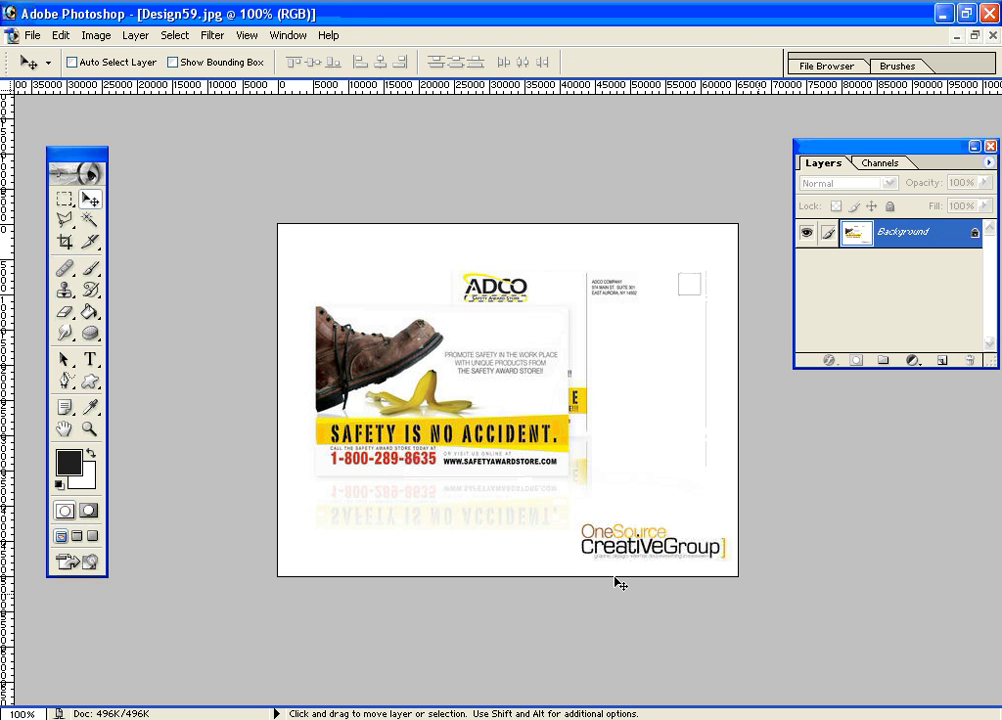
{"action": "key", "text": "ctrl+Tab"}
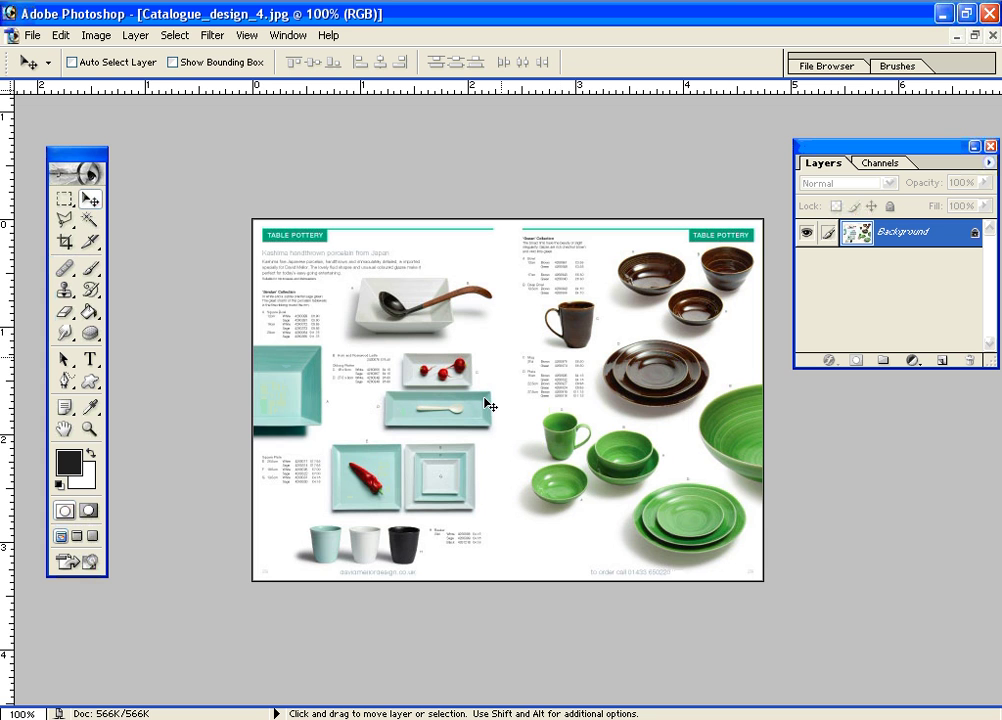
{"action": "key", "text": "ctrl+Tab"}
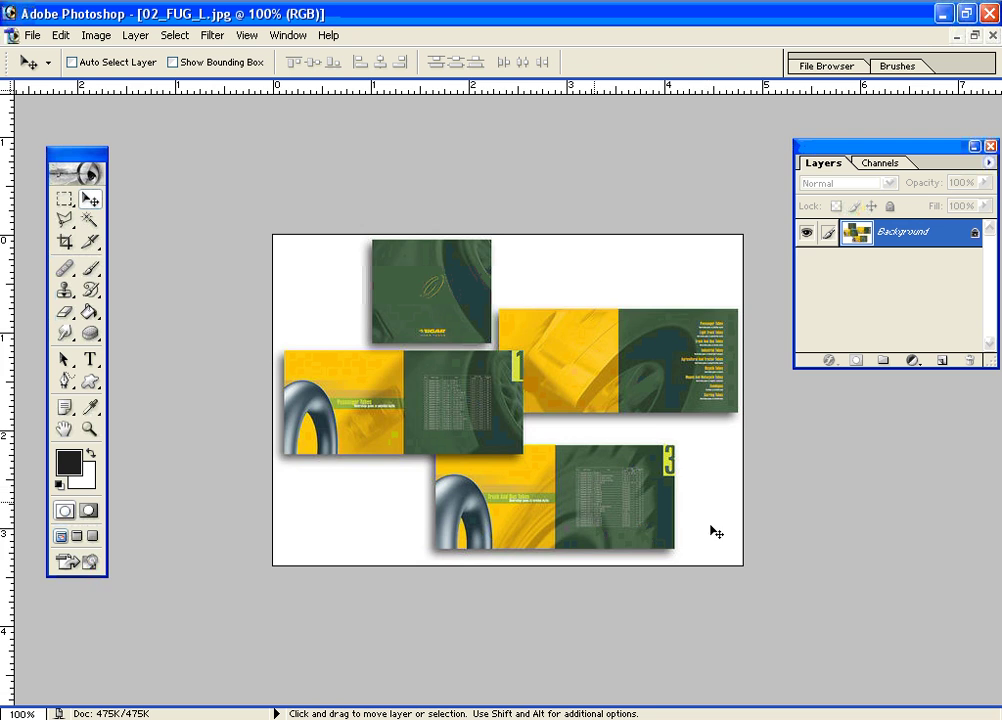
{"action": "key", "text": "ctrl+Tab"}
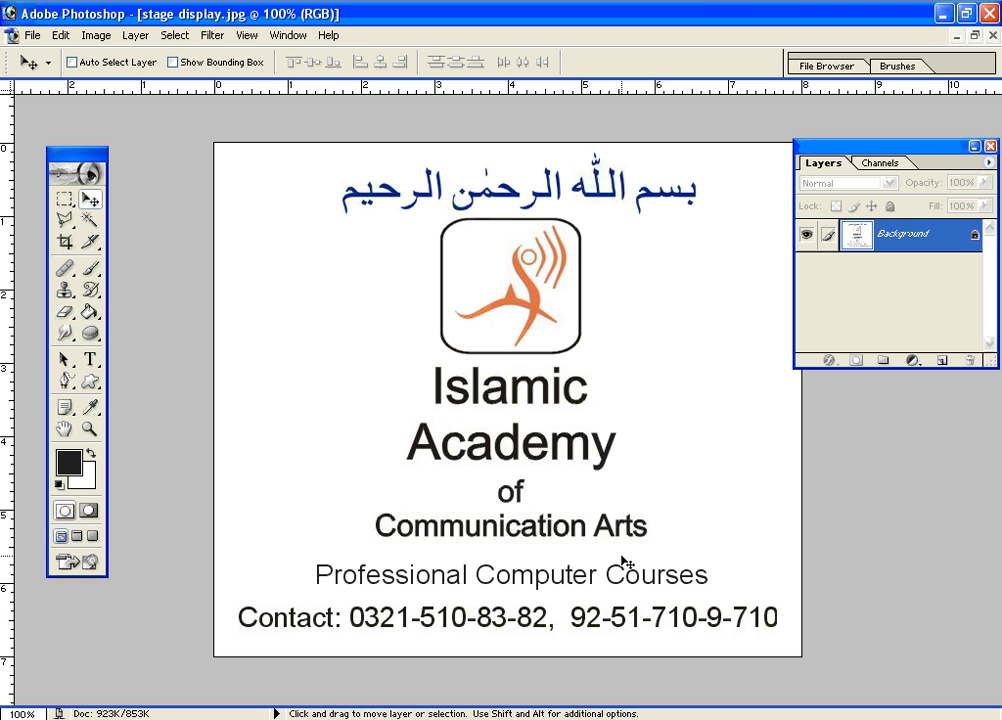
- Start a new document with its dimensions in inches, 8 inches wide and 9 inches high
{"action": "left_click", "coordinate": [38, 40]}
{"action": "left_click", "coordinate": [45, 63]}
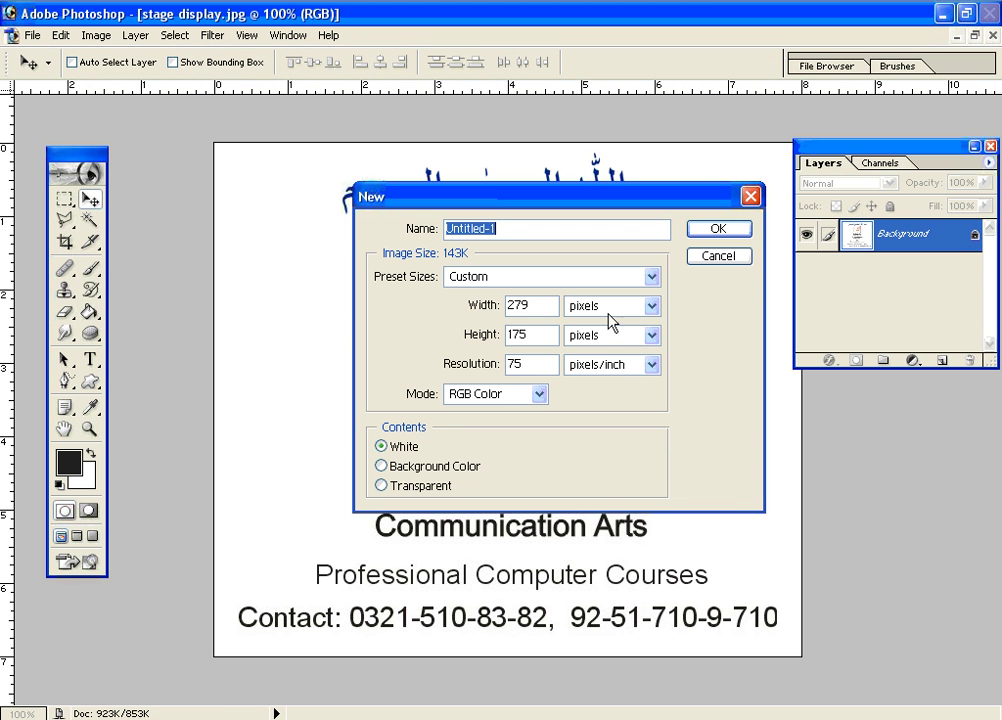
{"action": "left_click", "coordinate": [652, 307]}
{"action": "left_click", "coordinate": [652, 342]}
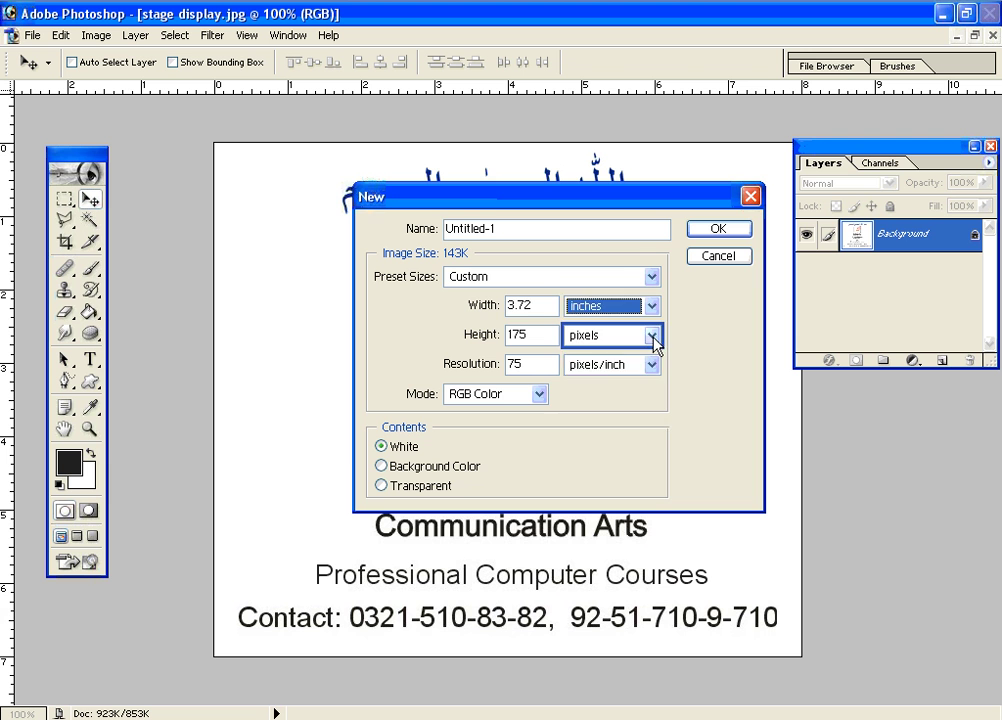
{"action": "left_click", "coordinate": [652, 336]}
{"action": "left_click", "coordinate": [648, 370]}
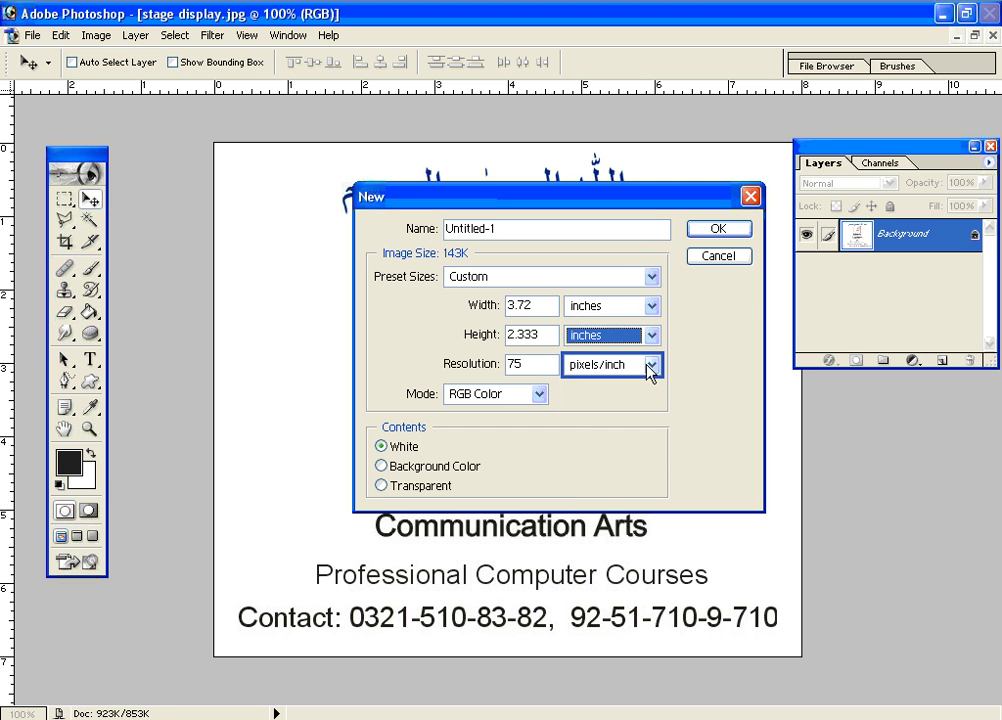
{"action": "left_click", "coordinate": [543, 303]}
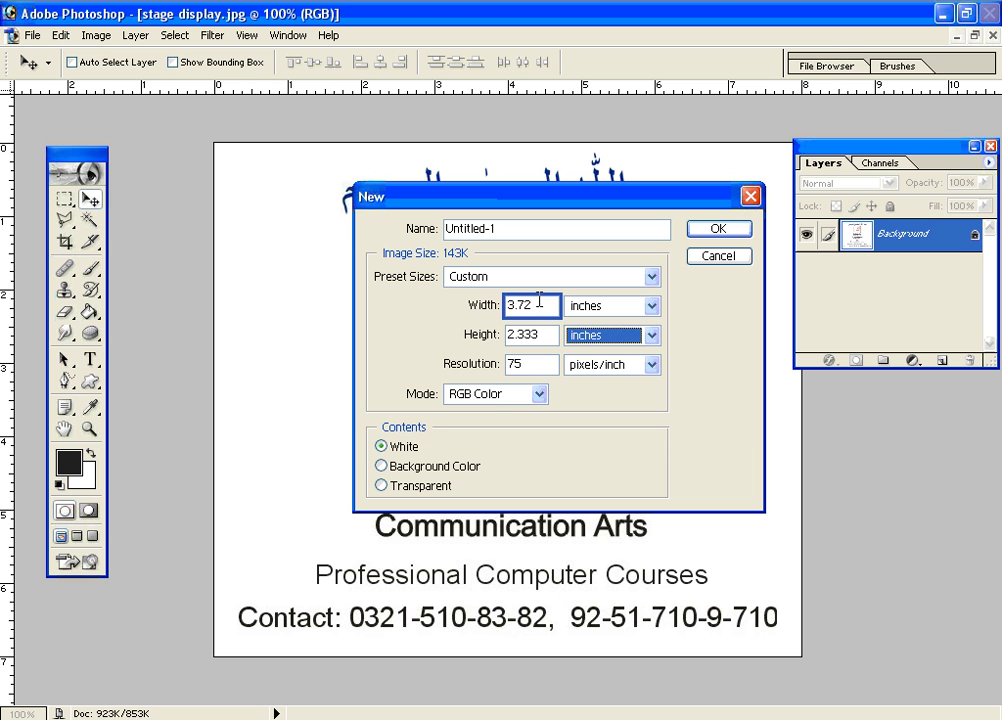
{"action": "double_click", "coordinate": [540, 302]}
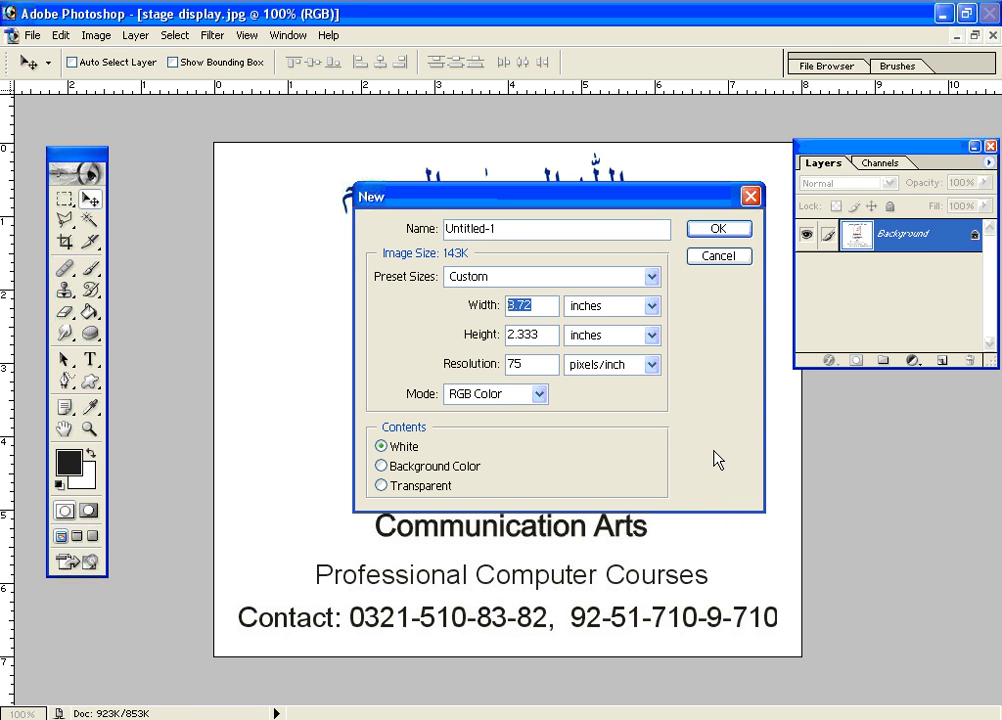
{"action": "type", "text": "8"}
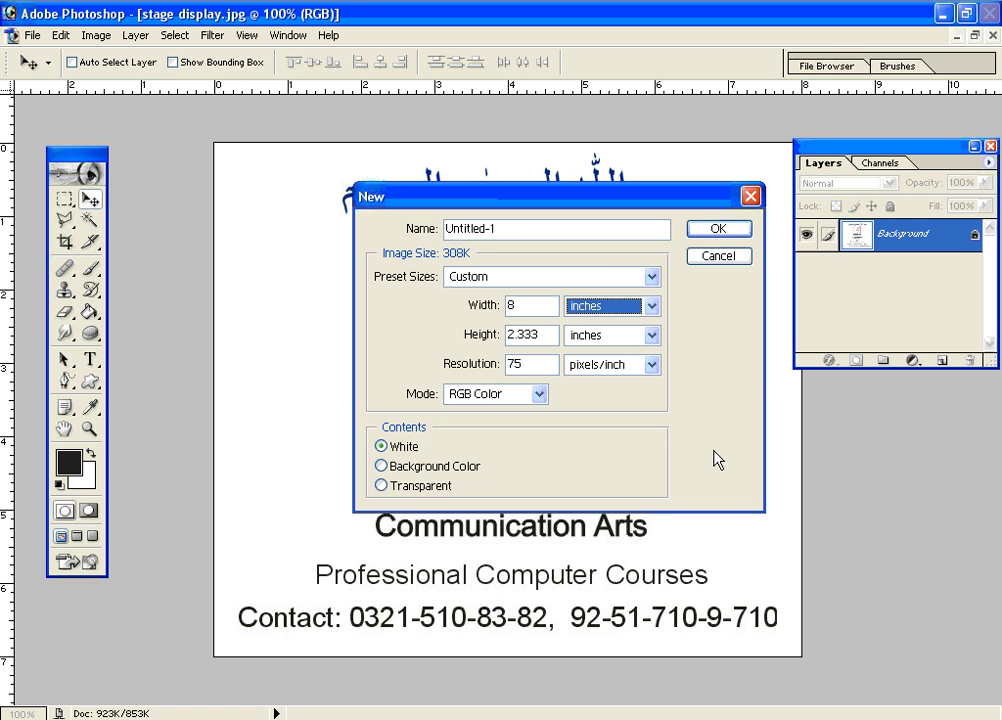
{"action": "key", "text": "Tab"}
{"action": "type", "text": "9"}
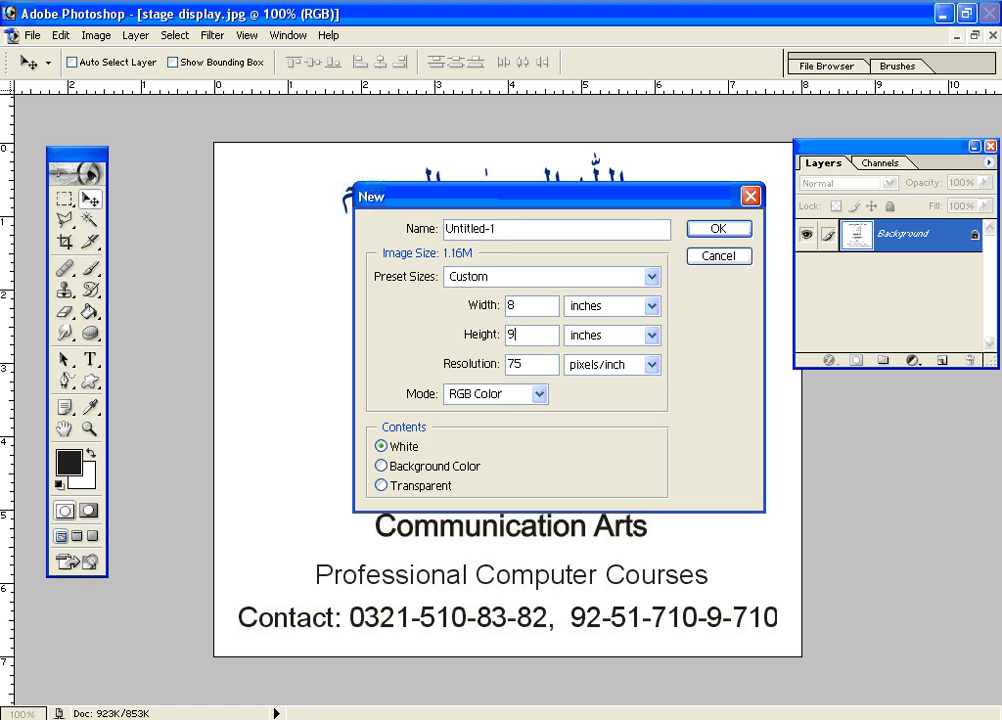
- Set the new document's resolution to 300 pixels/inch and its mode to CMYK Color, and create it with white contents
{"action": "key", "text": "Tab"}
{"action": "type", "text": "300"}
{"action": "key", "text": "Tab"}
{"action": "key", "text": "Tab"}
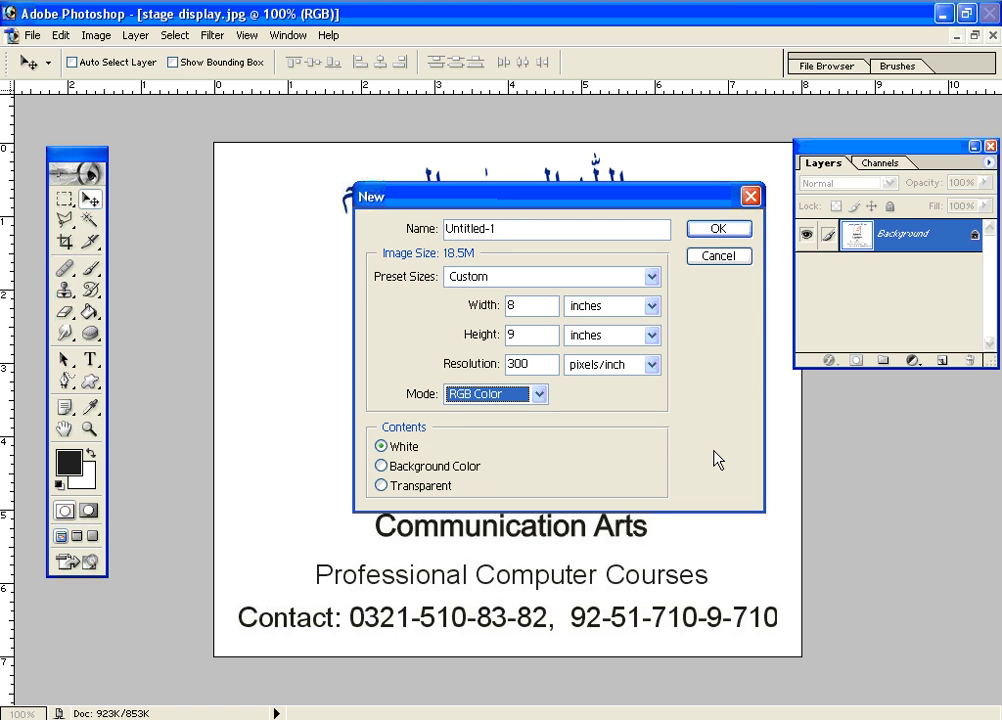
{"action": "key", "text": "Down"}
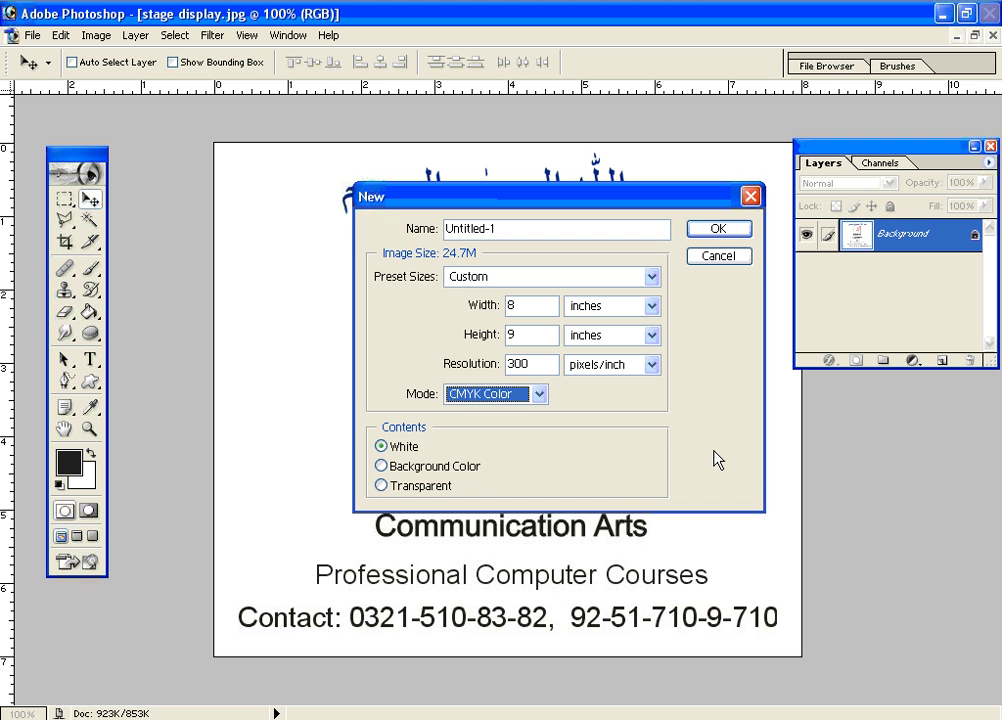
{"action": "key", "text": "Tab"}
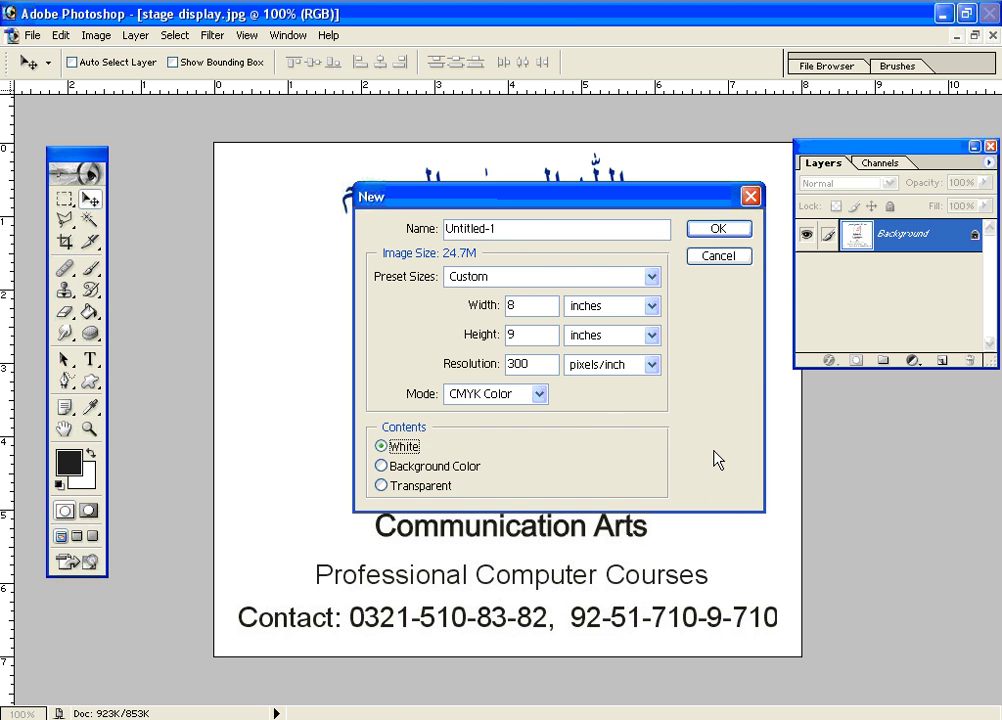
{"action": "key", "text": "Return"}
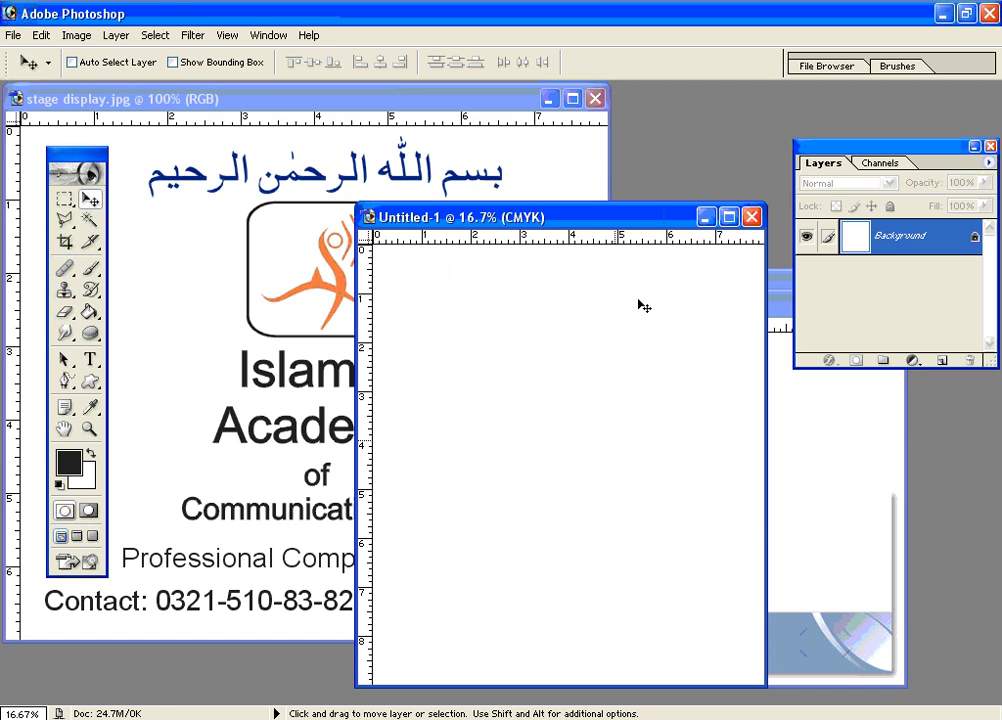
- Maximize the new document's window and place a vertical guide at the 4-inch mark, down the middle of the page
{"action": "double_click", "coordinate": [652, 214]}
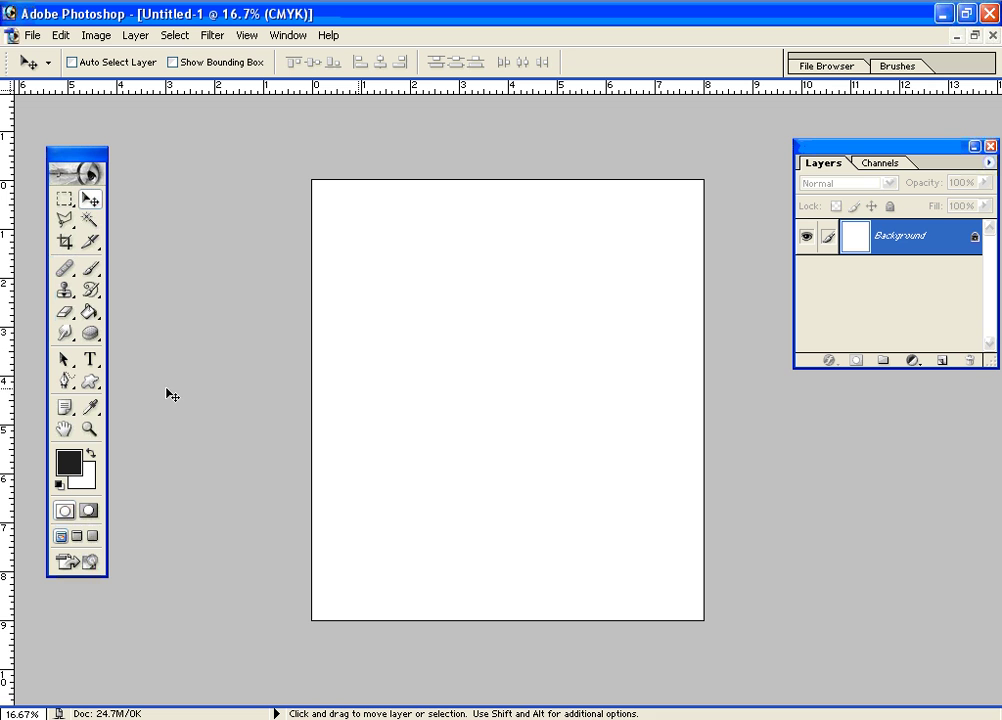
{"action": "left_click_drag", "start_coordinate": [9, 398], "coordinate": [505, 450]}
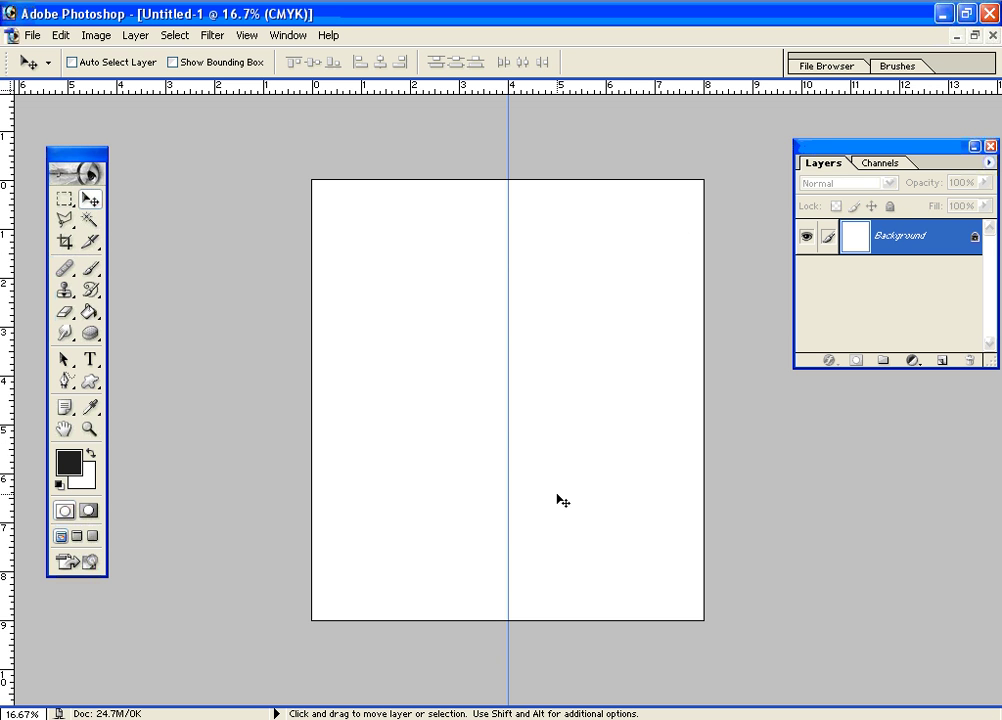
- Switch to Microsoft Word and copy the whole paragraph beginning "Visual communication is the communication of ideas"
{"action": "key", "text": "alt+Tab"}
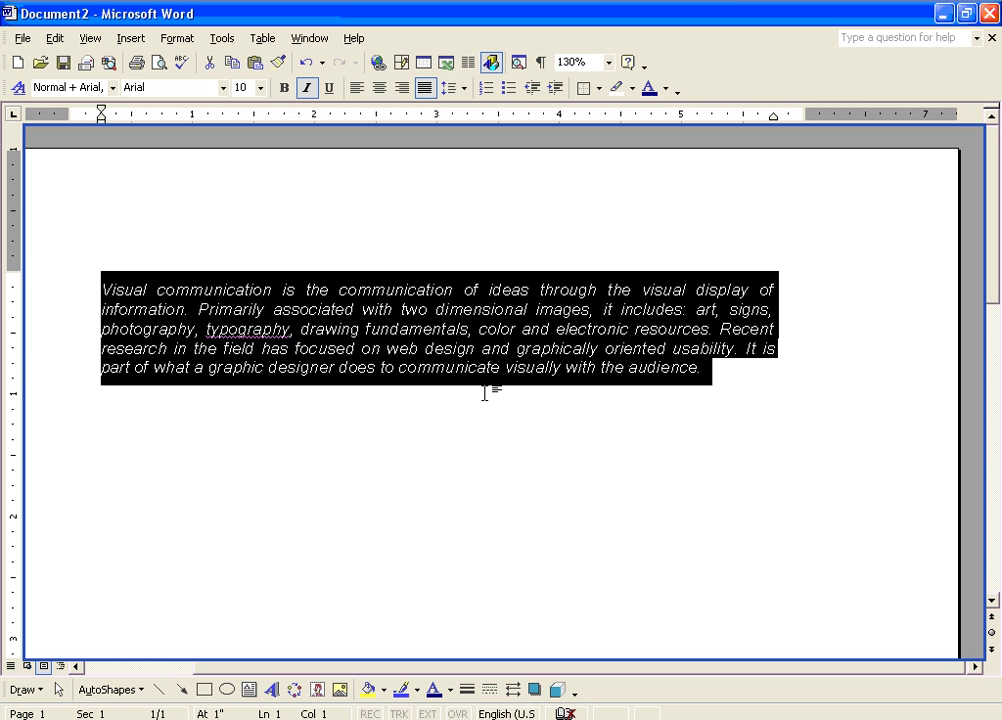
{"action": "left_click", "coordinate": [422, 413]}
{"action": "left_click_drag", "start_coordinate": [711, 376], "coordinate": [136, 277]}
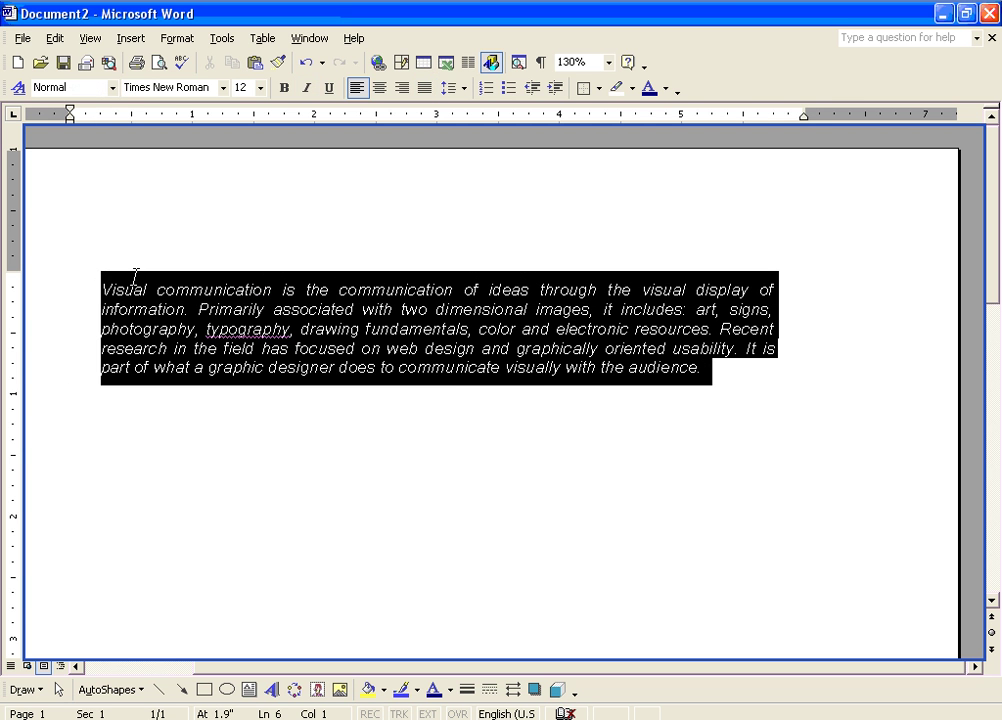
{"action": "right_click", "coordinate": [177, 300]}
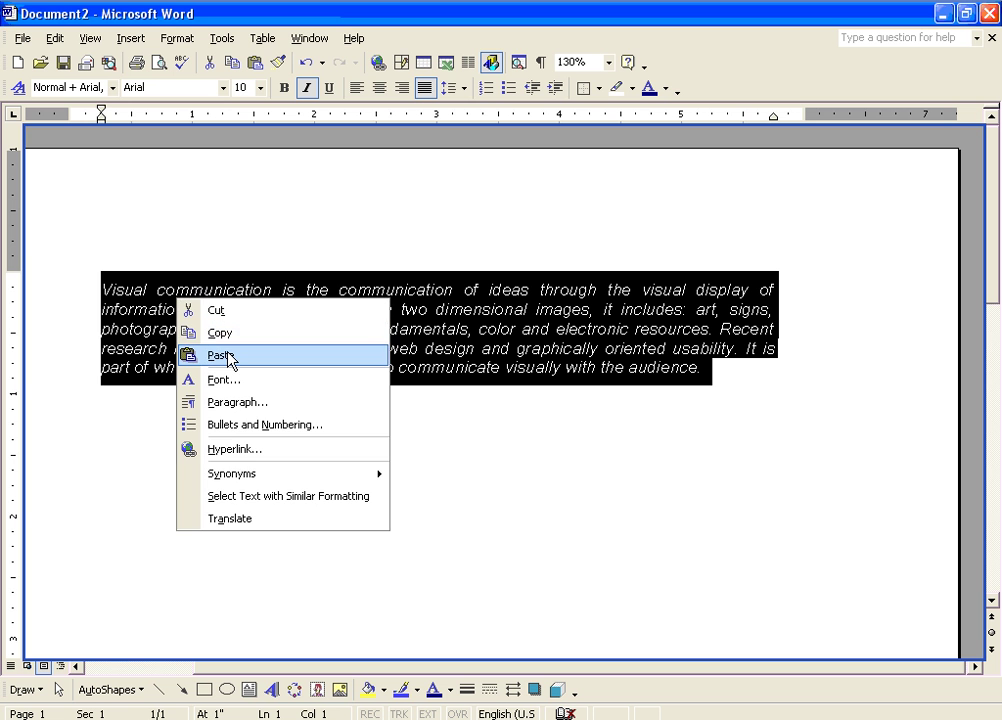
{"action": "left_click", "coordinate": [228, 332]}
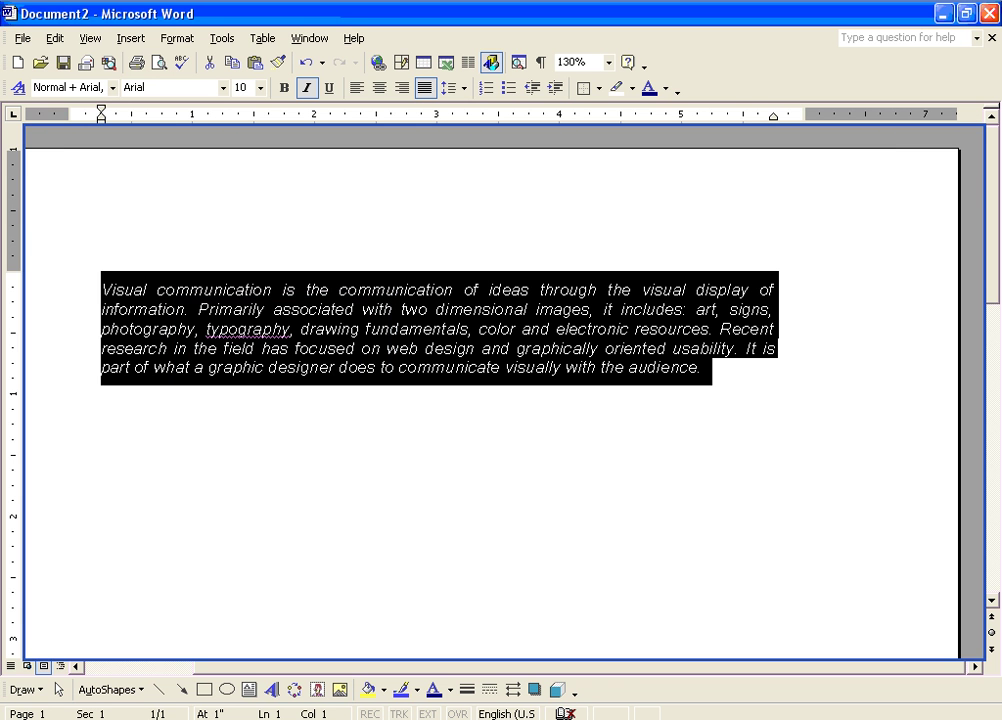
- Switch back to Photoshop and draw a paragraph text box about 2.3 by 3 inches on the right half of the page
{"action": "left_click", "coordinate": [268, 711]}
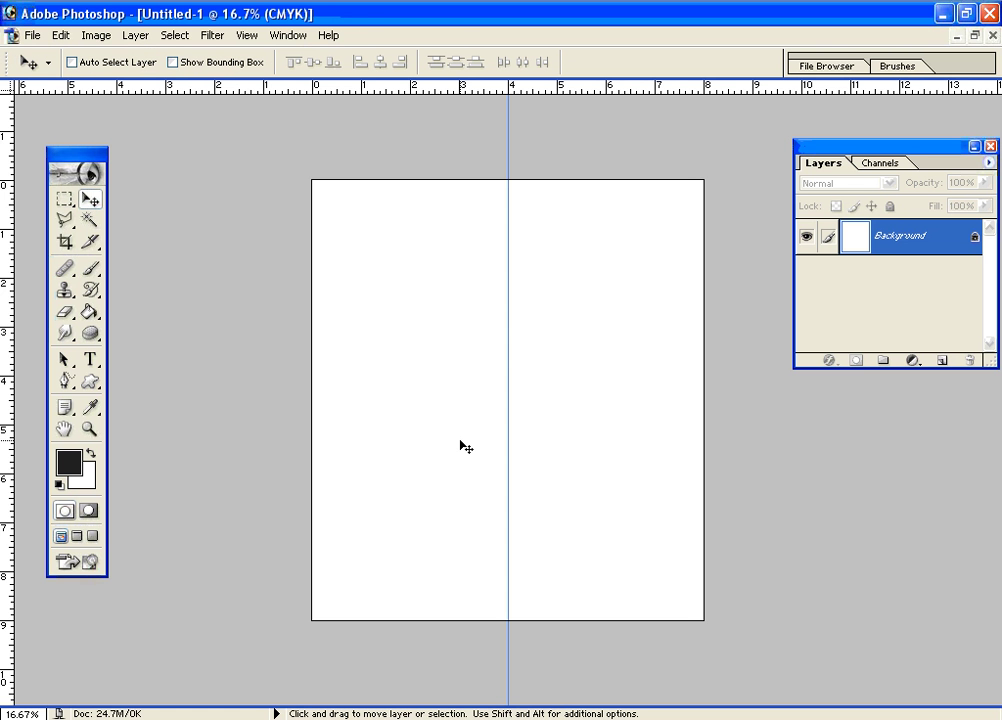
{"action": "left_click", "coordinate": [89, 362]}
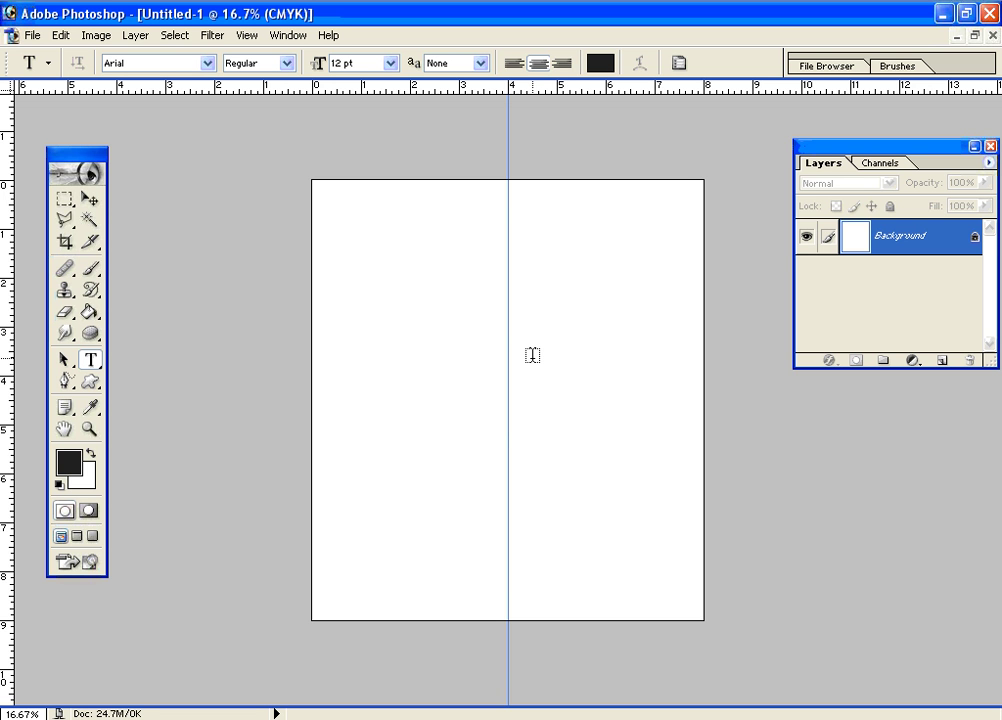
{"action": "left_click", "coordinate": [551, 290]}
{"action": "left_click_drag", "start_coordinate": [556, 298], "coordinate": [663, 427]}
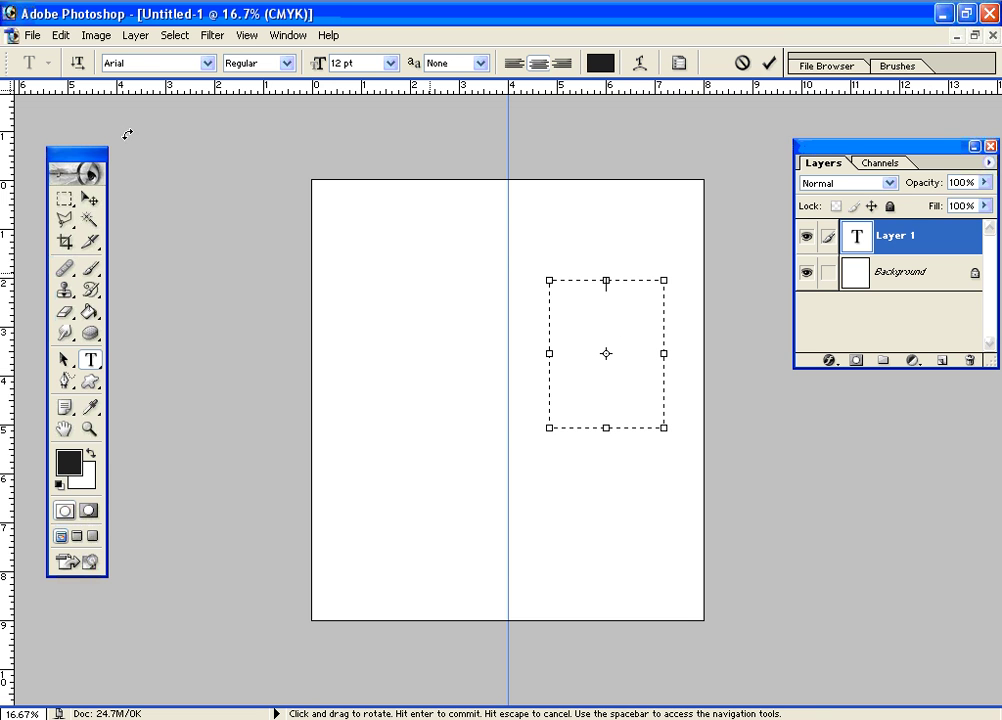
- Paste the copied paragraph into the text box and lengthen the box downward to about 3.7 inches so all the text fits
{"action": "left_click", "coordinate": [60, 35]}
{"action": "left_click", "coordinate": [117, 200]}
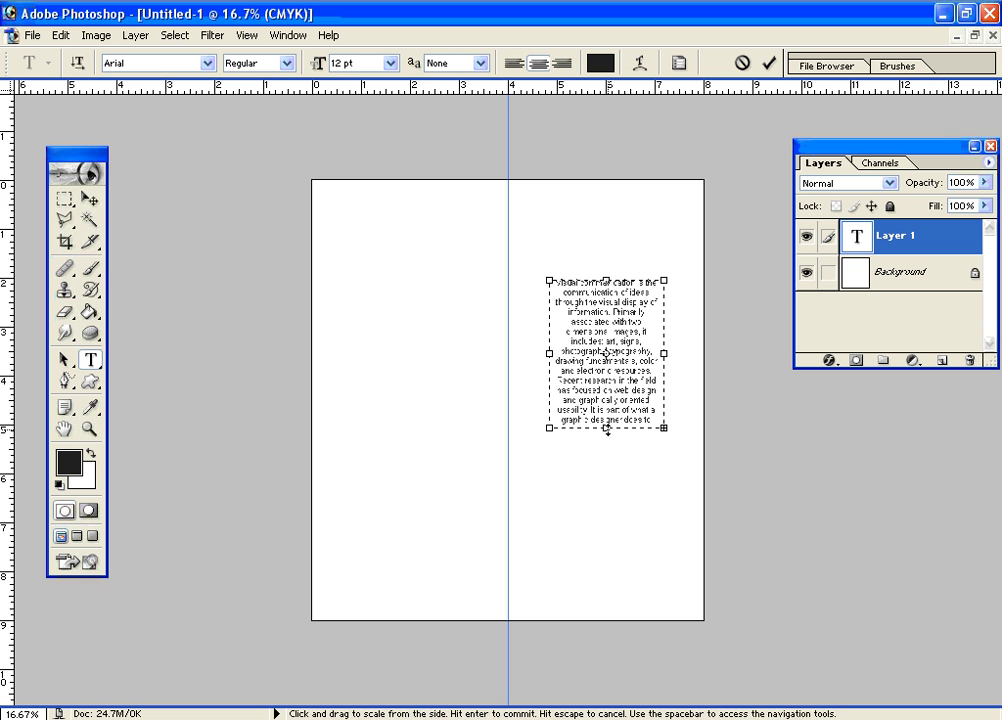
{"action": "left_click_drag", "start_coordinate": [606, 431], "coordinate": [606, 464]}
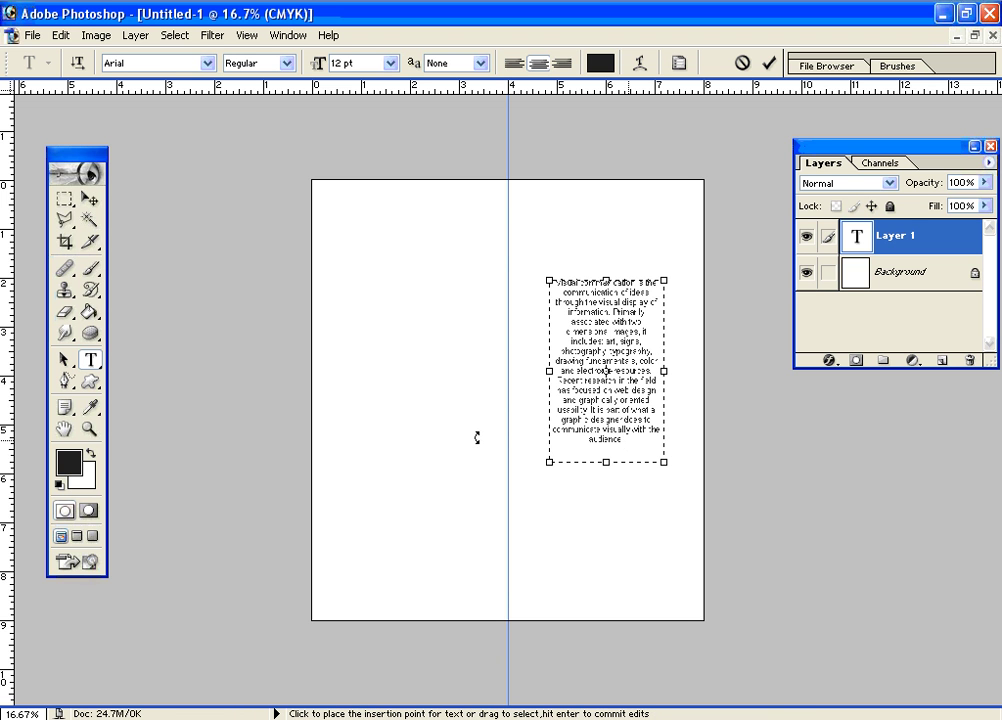
{"action": "left_click", "coordinate": [87, 200]}
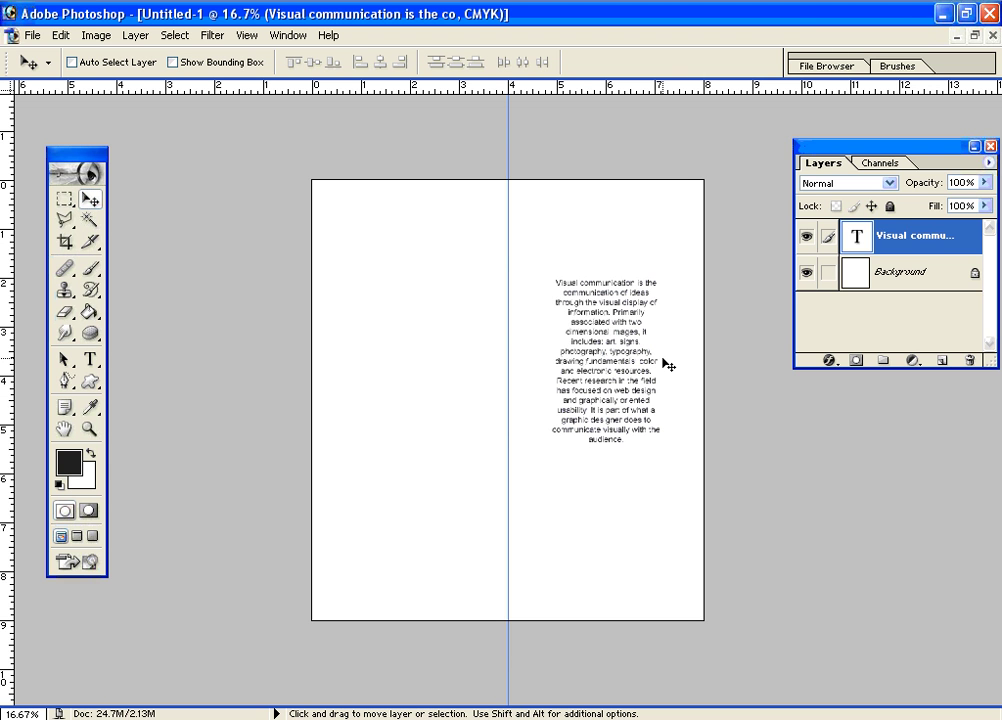
- Show the stock folder as thumbnails and open the mosque photo 565319_89807579, discarding its embedded color profile
{"action": "left_click", "coordinate": [33, 35]}
{"action": "left_click", "coordinate": [57, 72]}
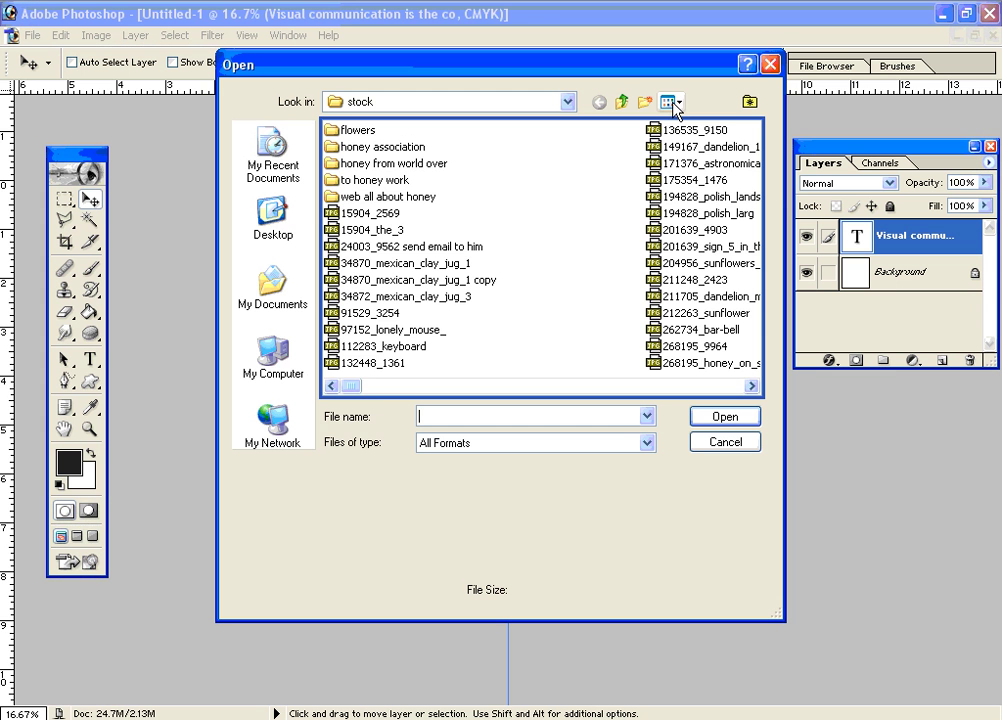
{"action": "left_click", "coordinate": [672, 102]}
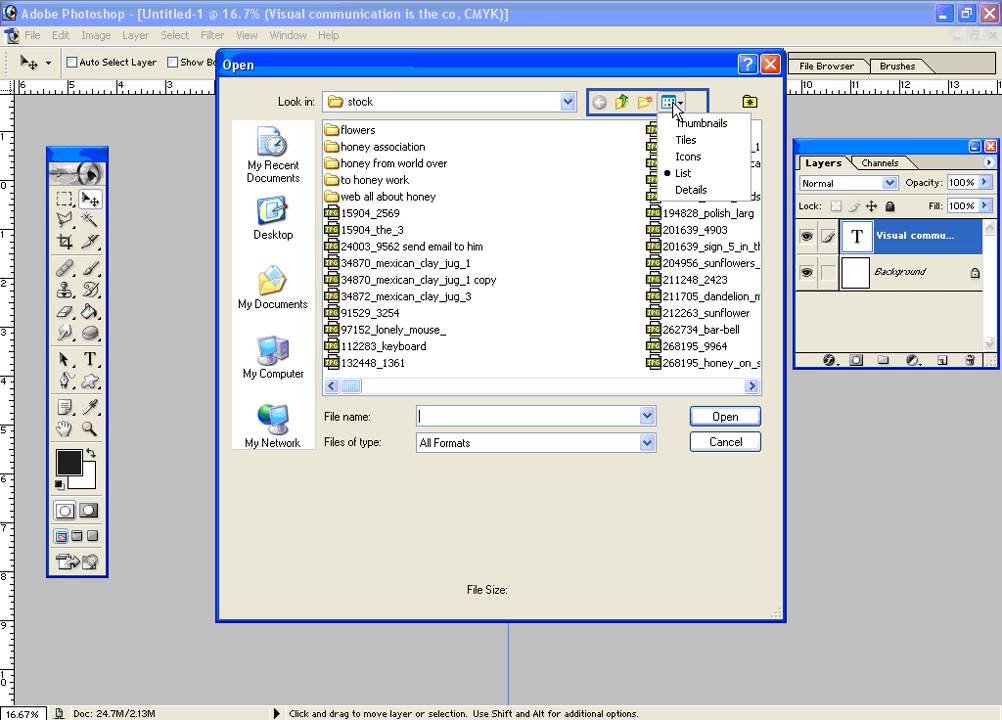
{"action": "left_click", "coordinate": [700, 123]}
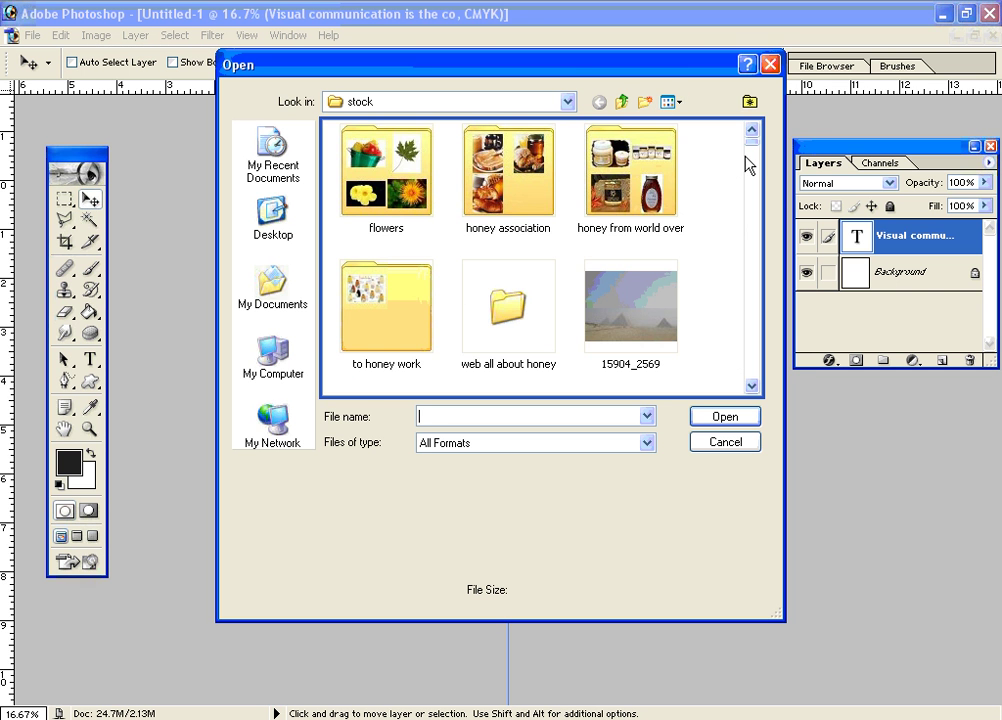
{"action": "left_click_drag", "start_coordinate": [752, 150], "coordinate": [751, 214]}
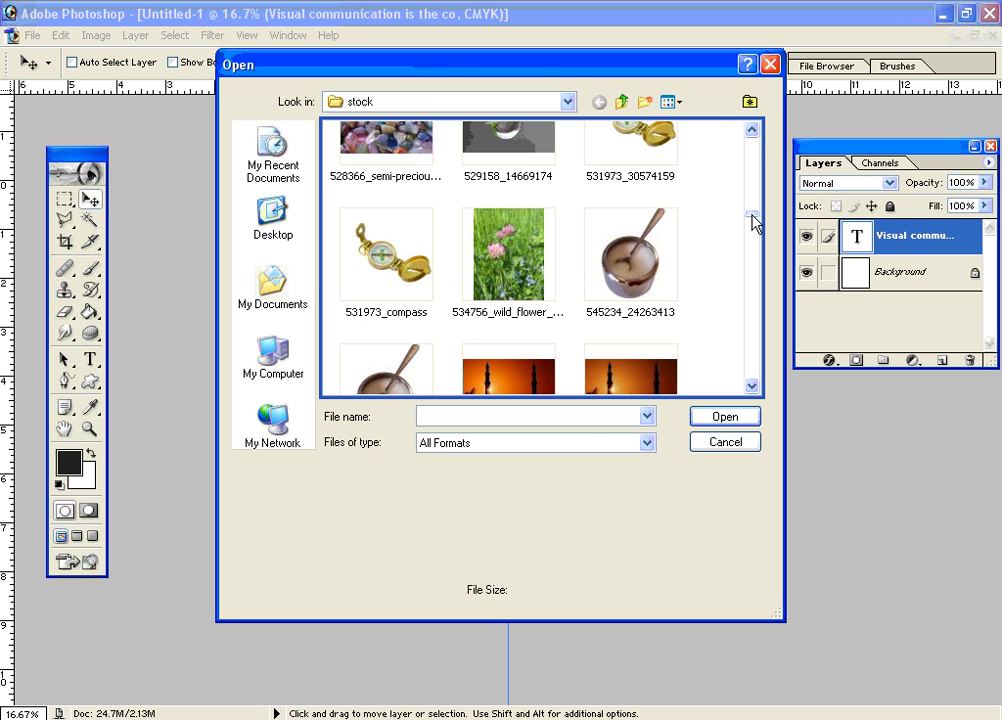
{"action": "left_click", "coordinate": [753, 387]}
{"action": "left_click", "coordinate": [753, 387]}
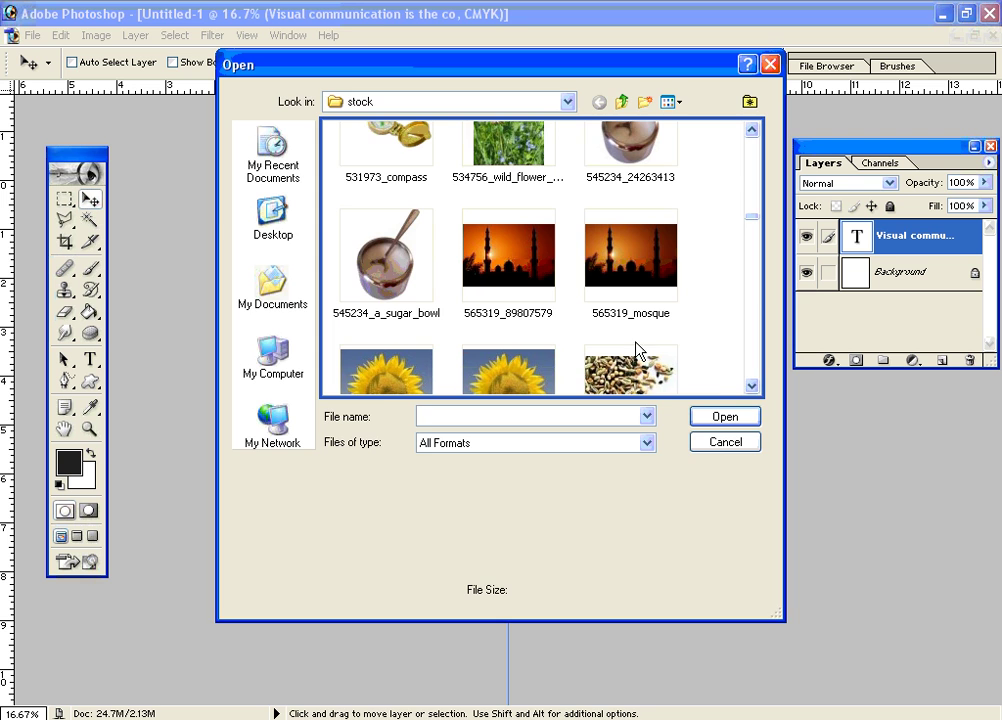
{"action": "double_click", "coordinate": [535, 284]}
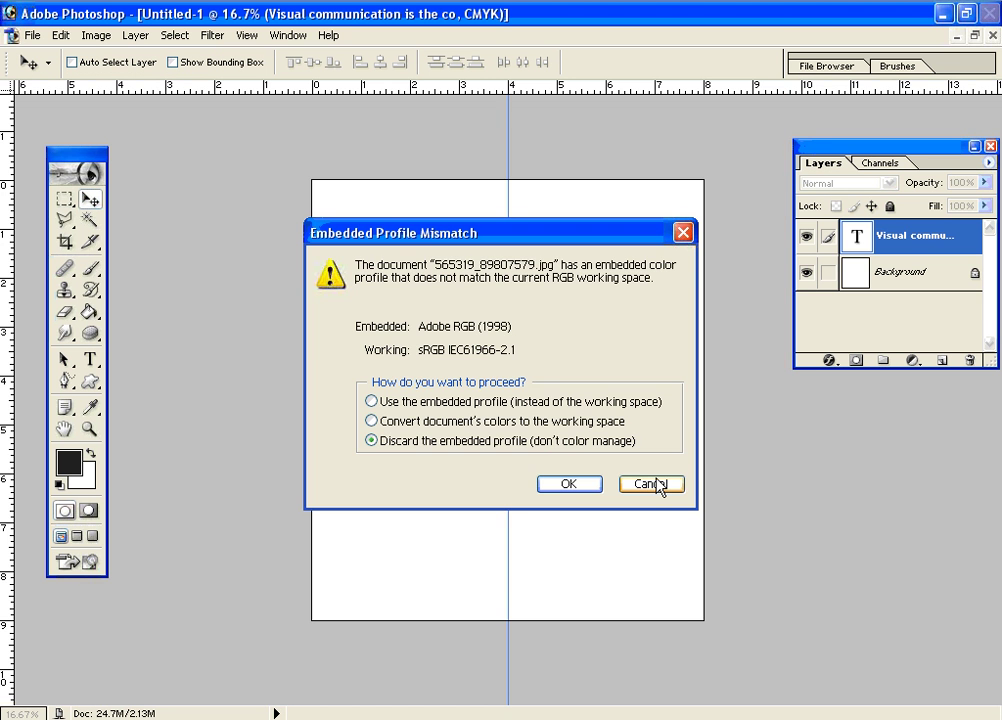
{"action": "left_click", "coordinate": [568, 483]}
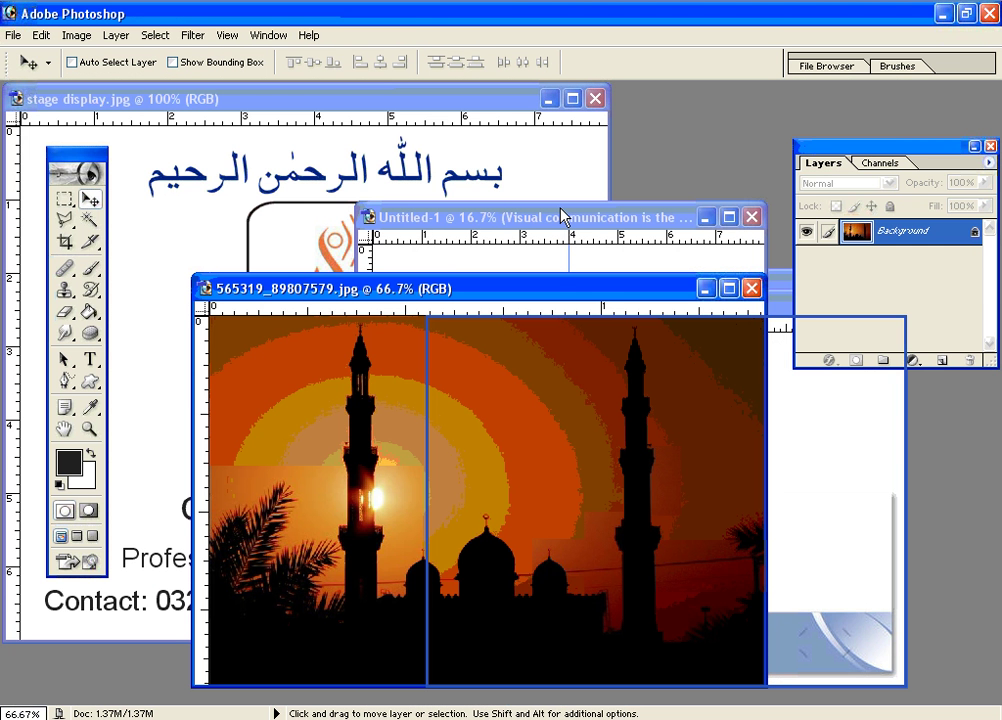
- Arrange the document windows side by side and copy the mosque photo into Untitled-1, mostly on the page's upper left half
{"action": "left_click", "coordinate": [562, 216]}
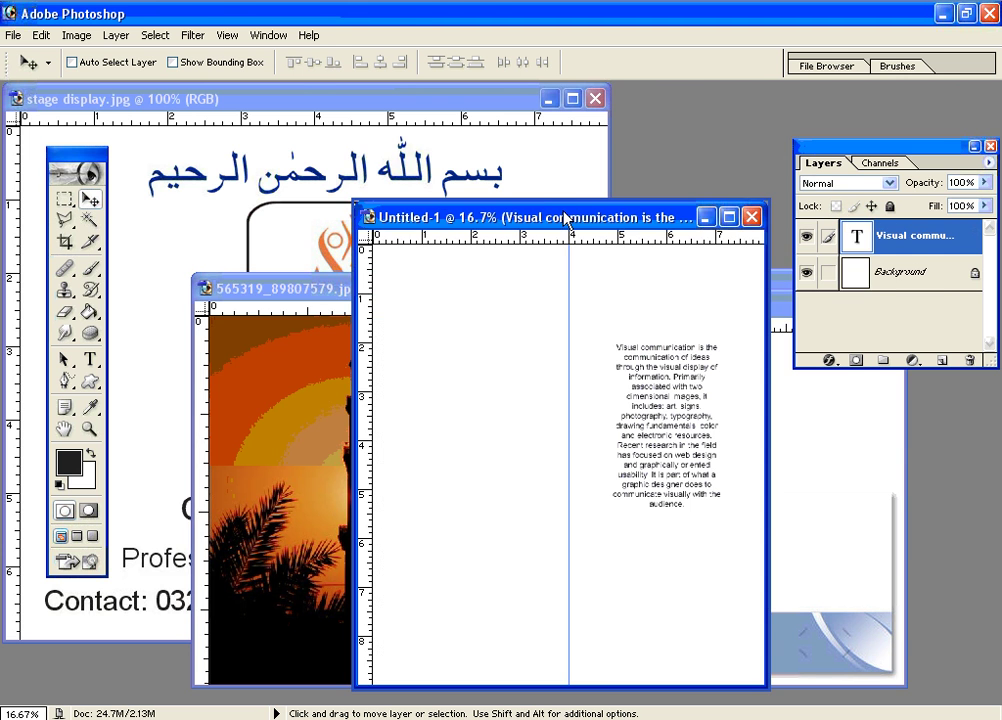
{"action": "double_click", "coordinate": [565, 218]}
{"action": "key", "text": "ctrl+Tab"}
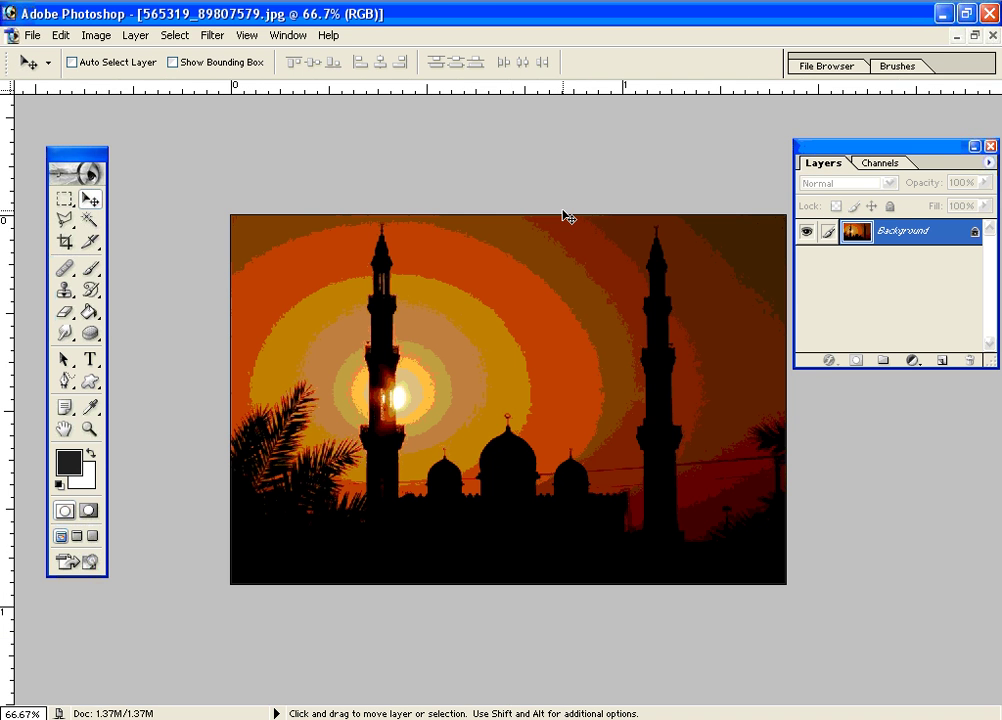
{"action": "left_click", "coordinate": [976, 36]}
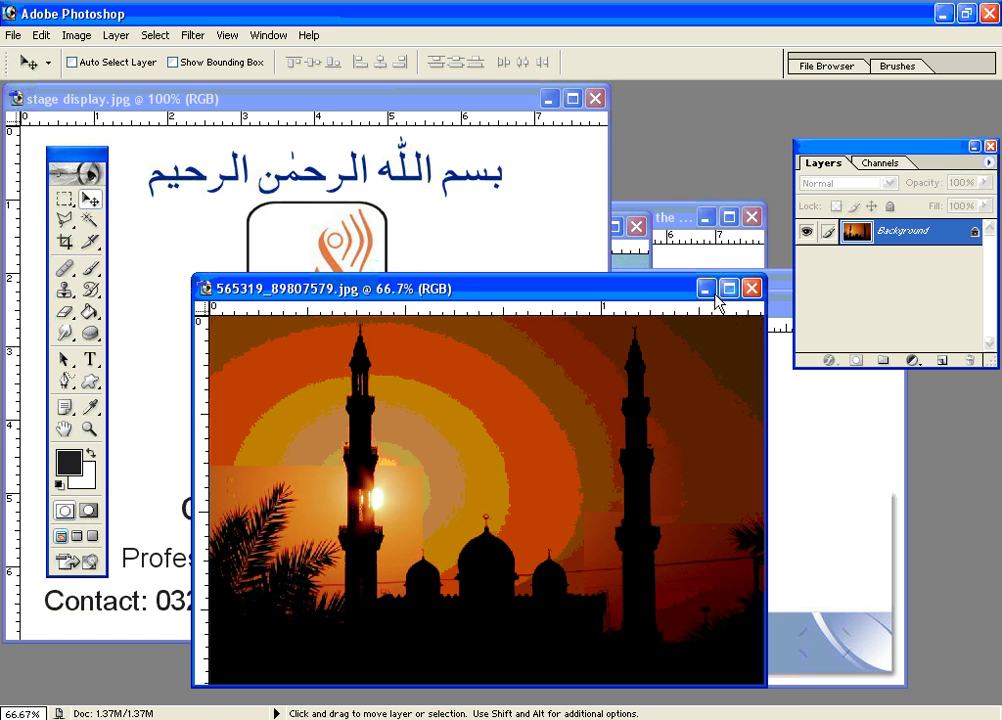
{"action": "left_click_drag", "start_coordinate": [668, 291], "coordinate": [692, 387]}
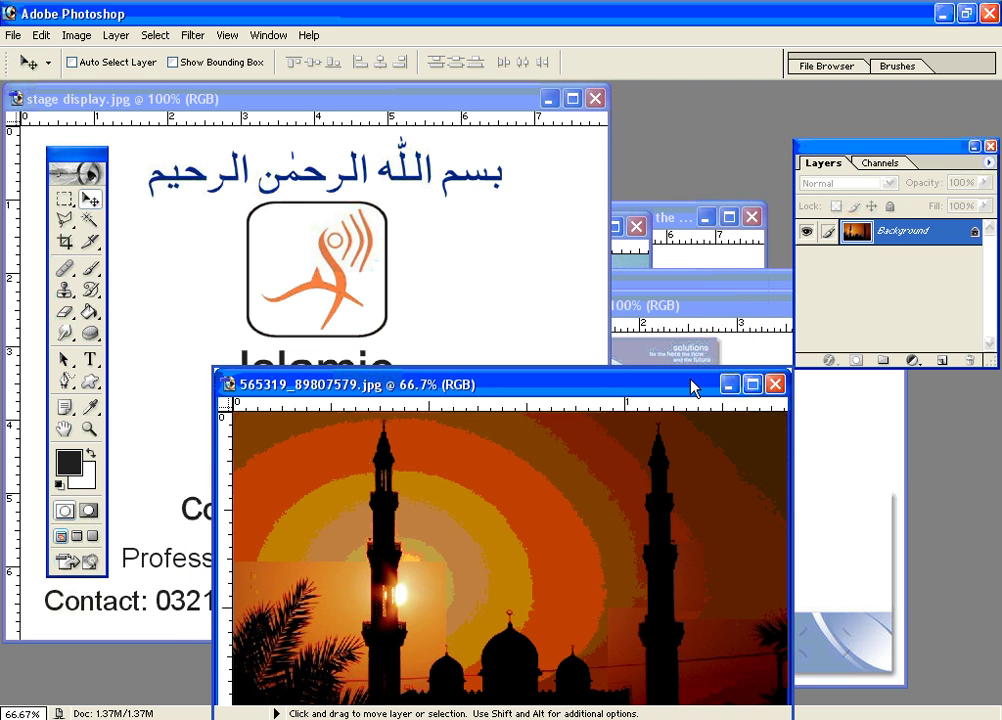
{"action": "key", "text": "ctrl+shift+Tab"}
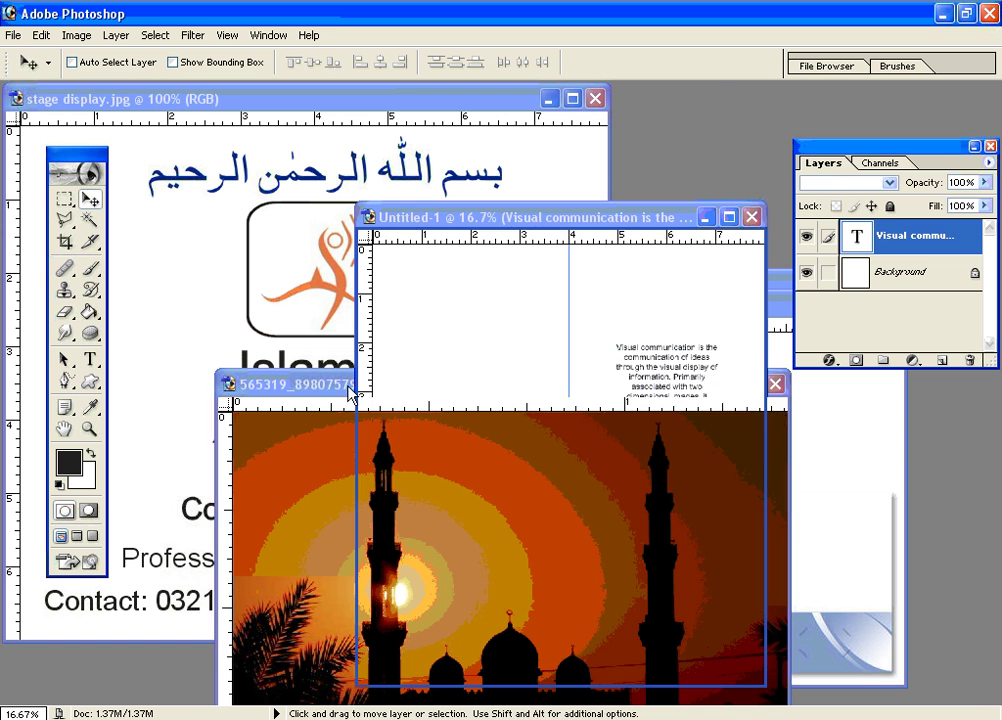
{"action": "left_click", "coordinate": [349, 392]}
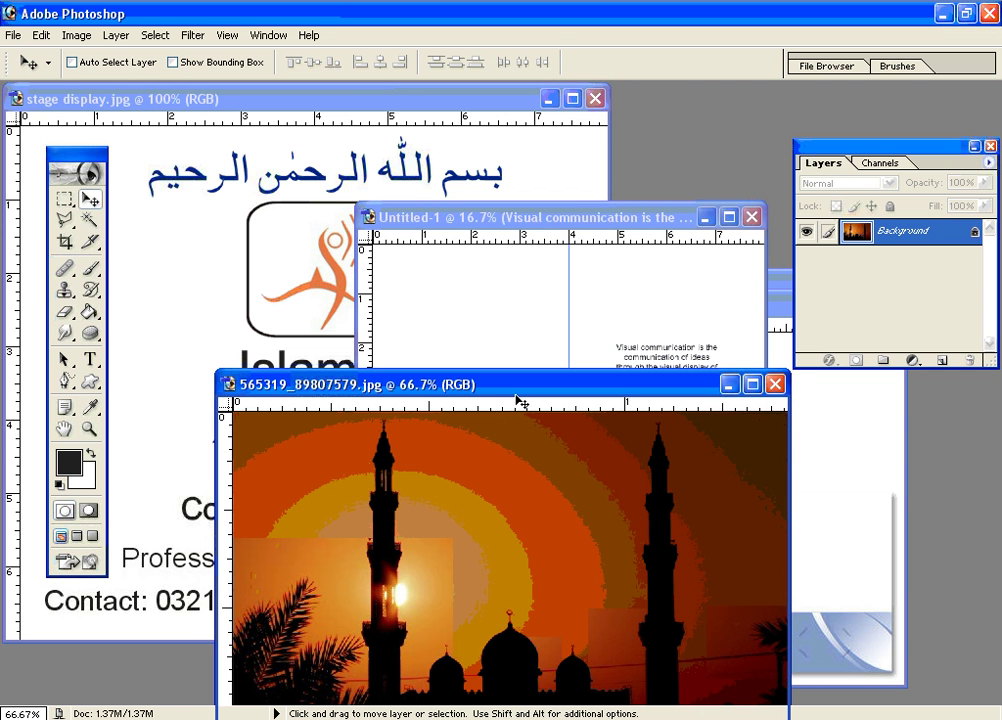
{"action": "left_click", "coordinate": [513, 448]}
{"action": "left_click_drag", "start_coordinate": [513, 387], "coordinate": [505, 328]}
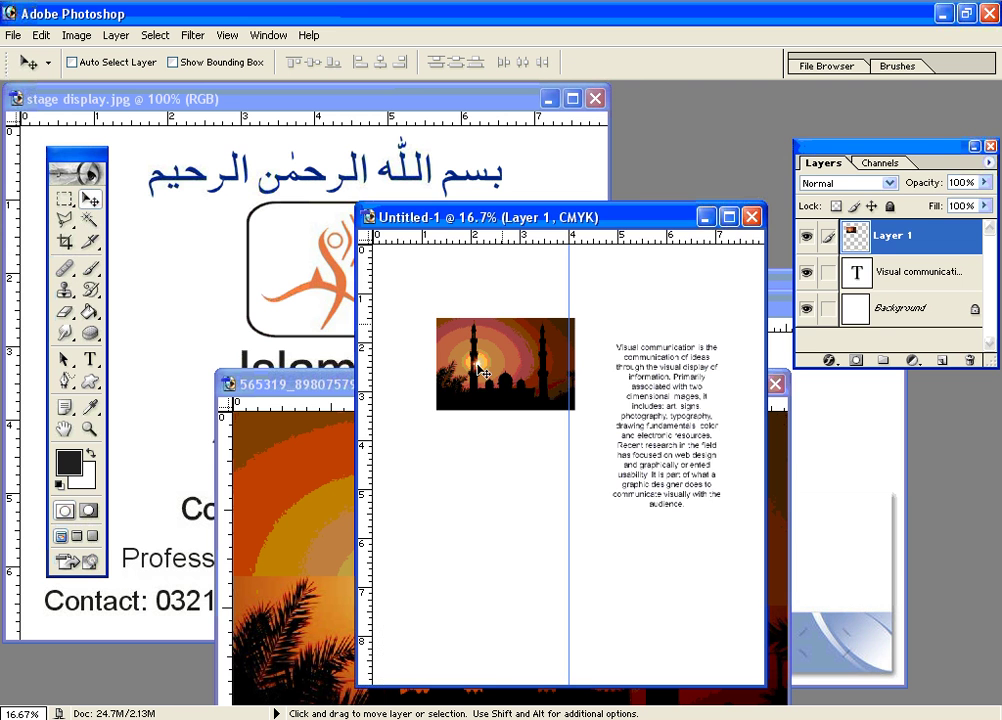
- Close the source mosque photo without saving and move the Untitled-1 window up and to the left
{"action": "left_click", "coordinate": [343, 388]}
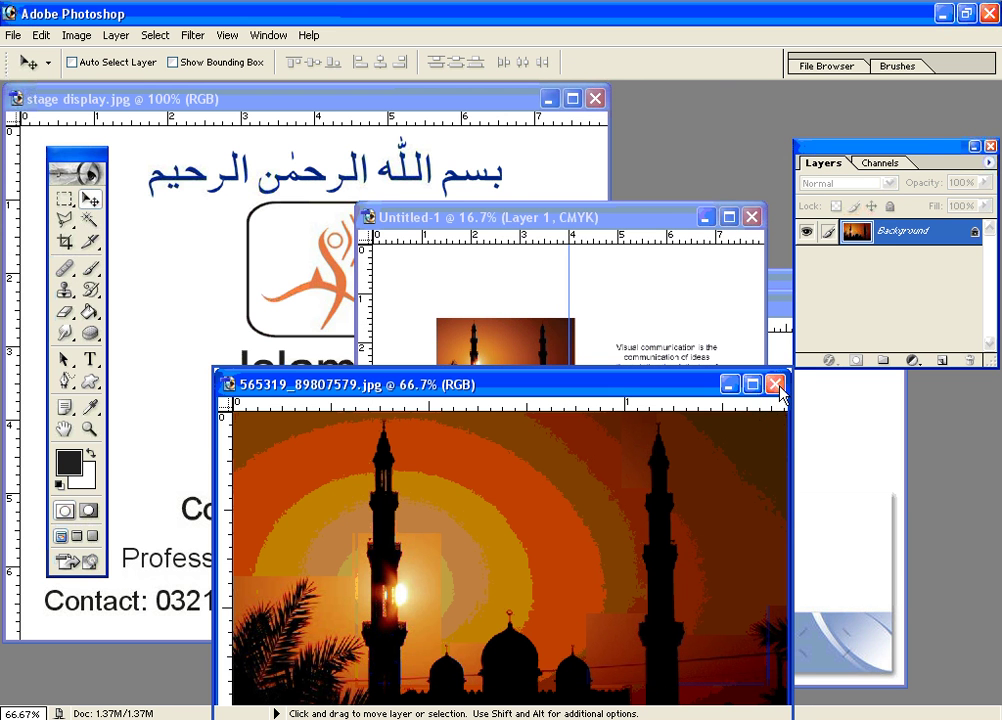
{"action": "left_click", "coordinate": [775, 384]}
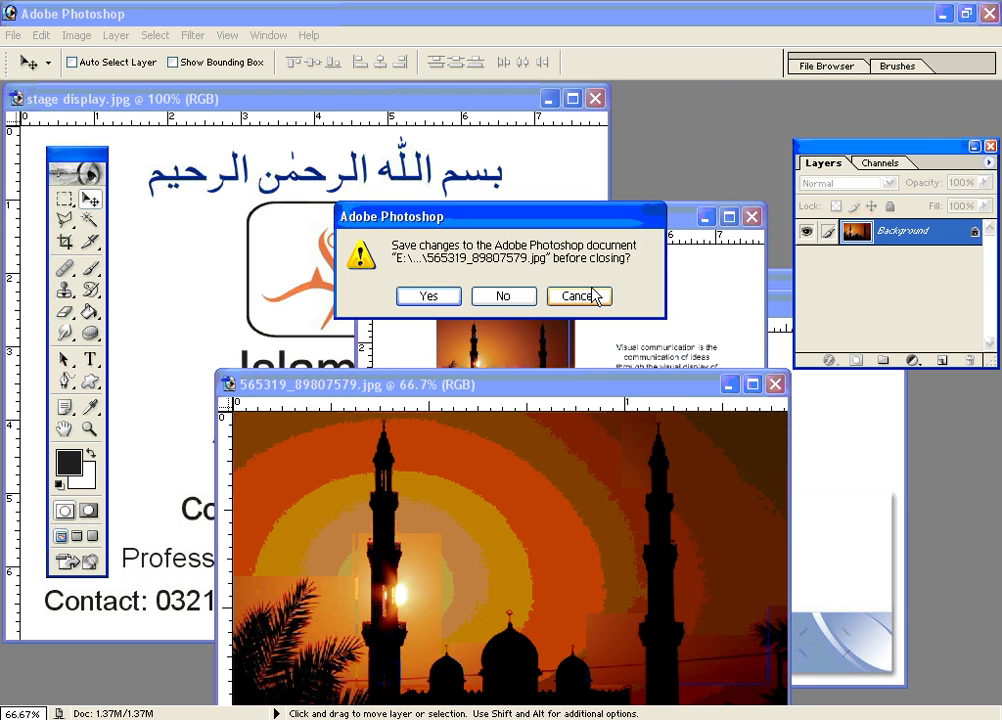
{"action": "left_click", "coordinate": [508, 297]}
{"action": "left_click_drag", "start_coordinate": [563, 228], "coordinate": [452, 134]}
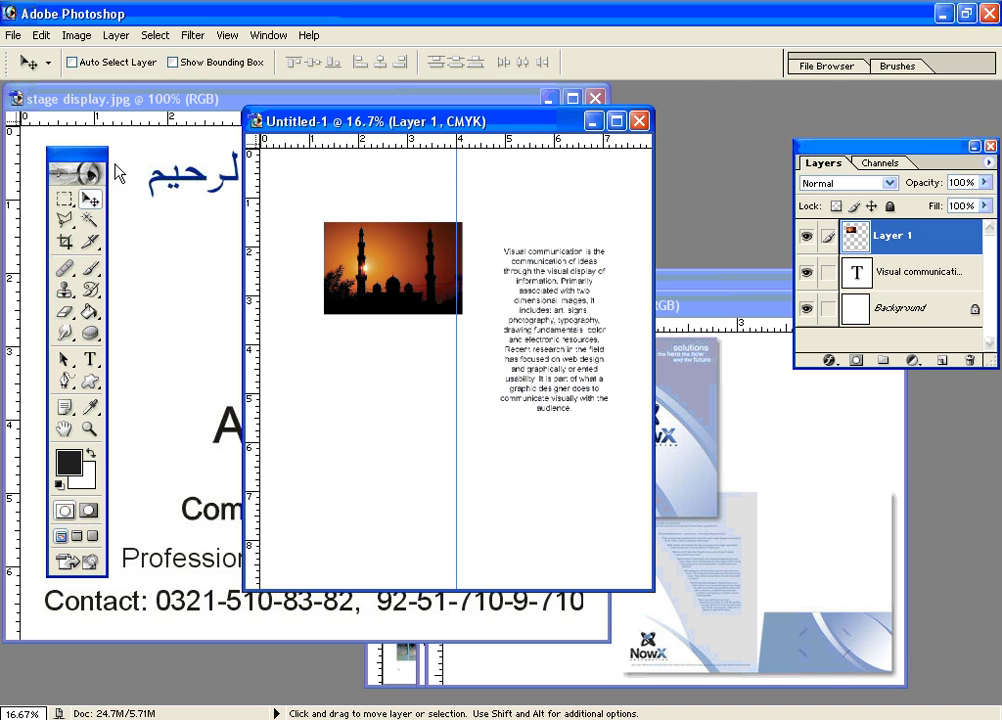
- Show the stock folder as thumbnails again and open the desk photo 913907_48709071 with the laptop and mouse
{"action": "left_click", "coordinate": [40, 35]}
{"action": "mouse_move", "coordinate": [13, 35]}
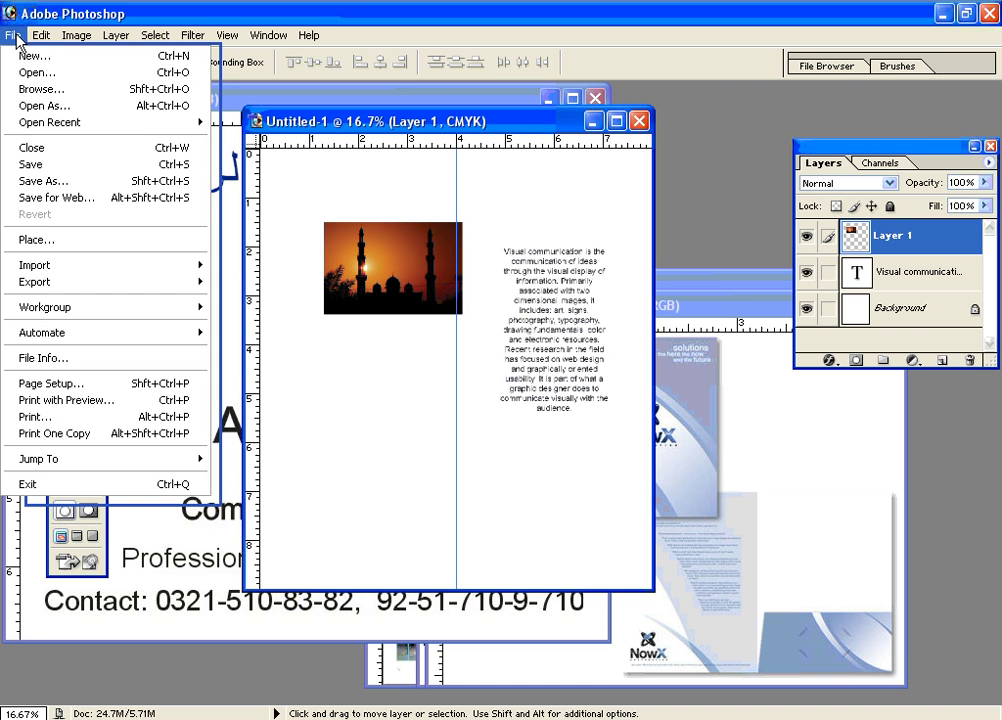
{"action": "left_click", "coordinate": [27, 69]}
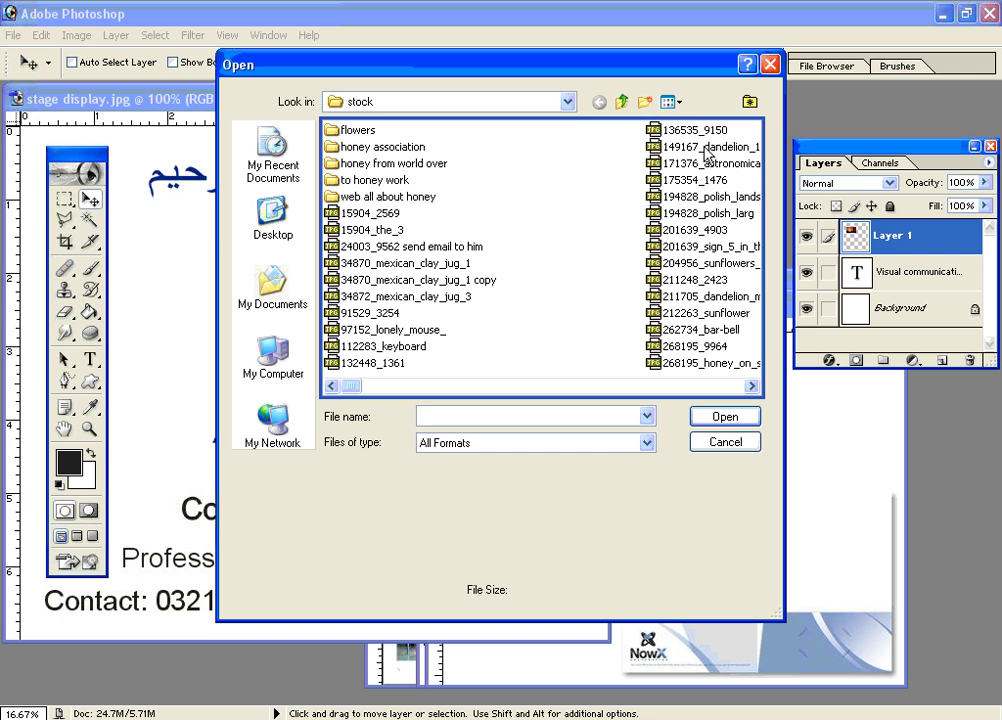
{"action": "left_click", "coordinate": [668, 101]}
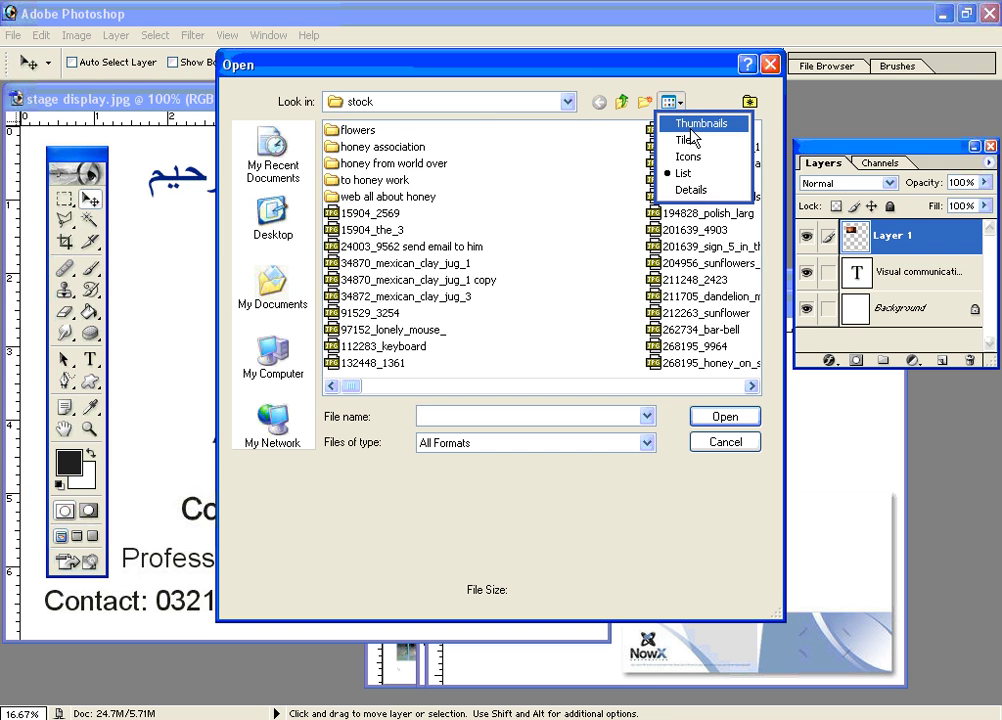
{"action": "left_click", "coordinate": [745, 137]}
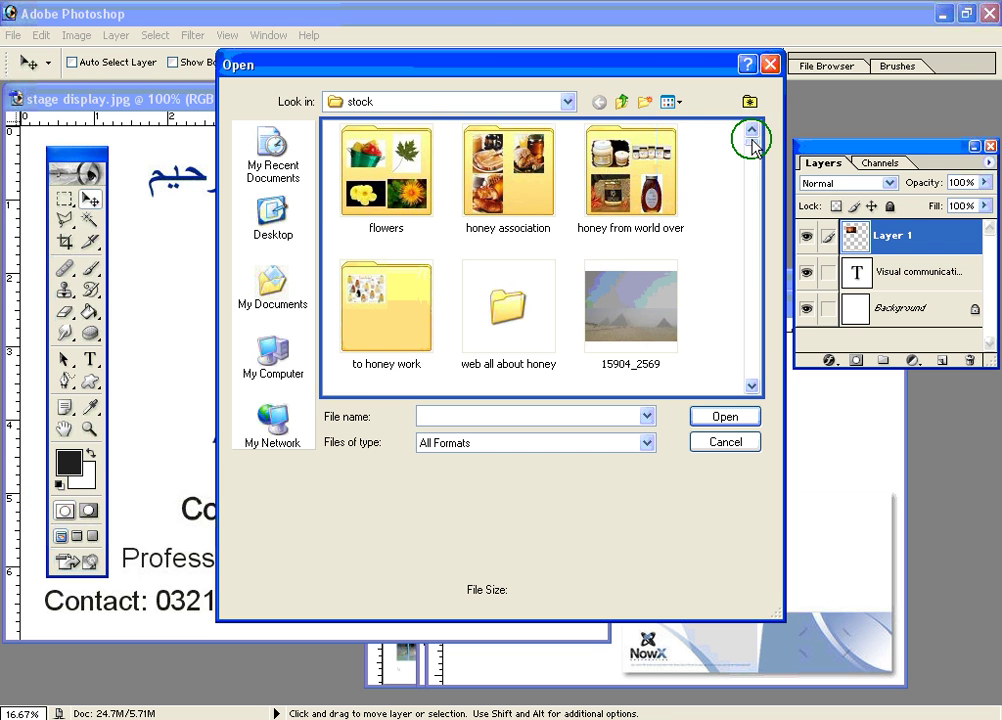
{"action": "scroll", "coordinate": [756, 394], "scroll_direction": "down", "scroll_amount": 15}
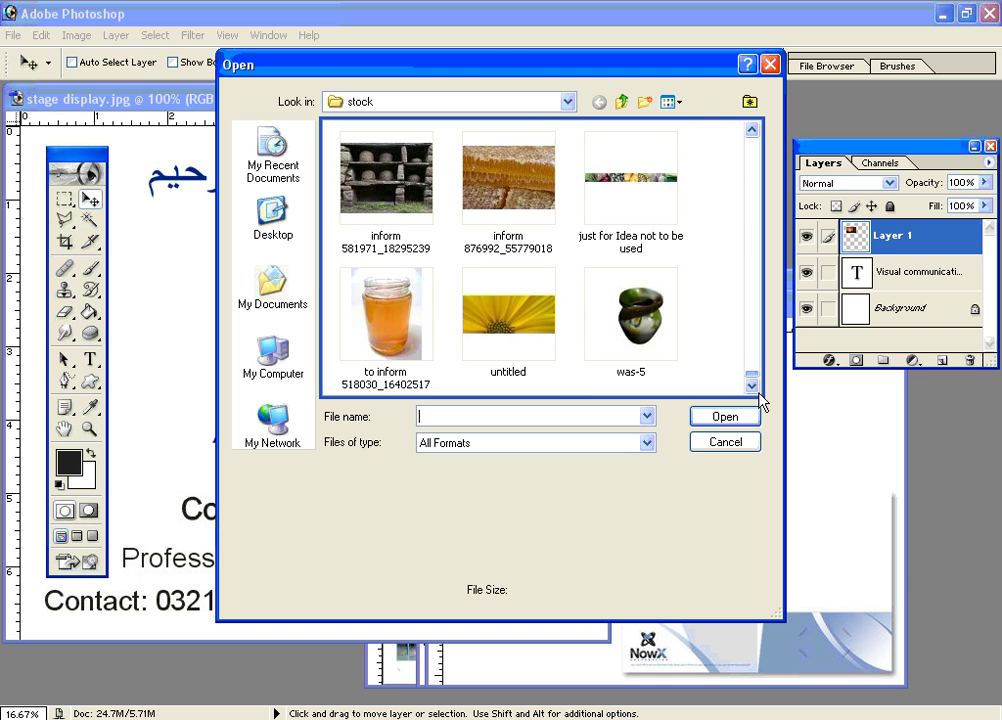
{"action": "scroll", "coordinate": [760, 134], "scroll_direction": "up", "scroll_amount": 10}
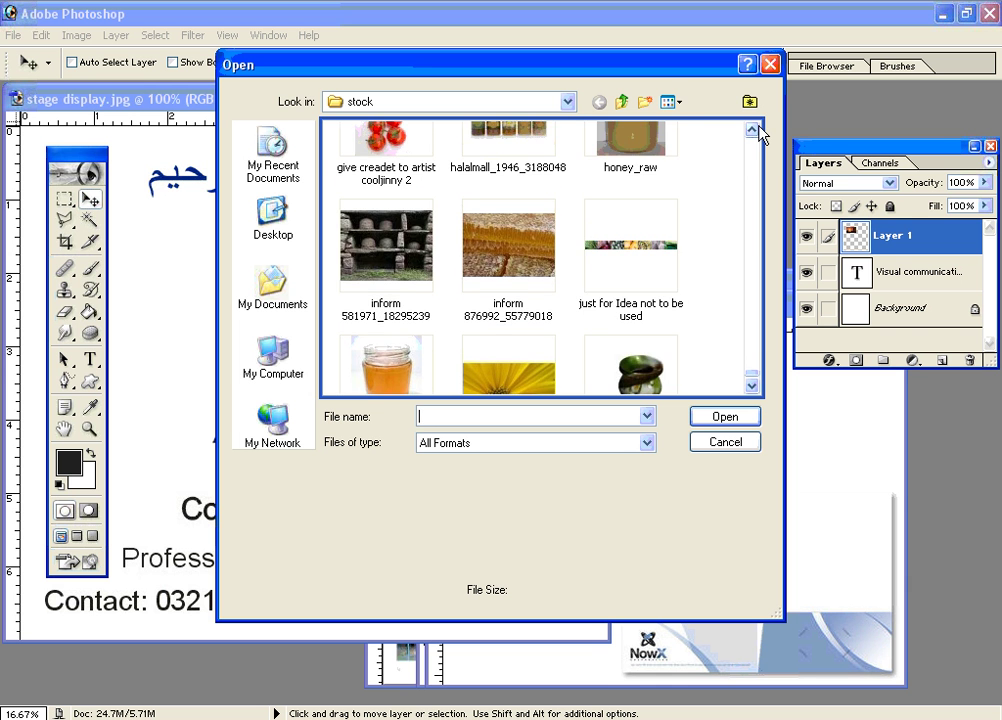
{"action": "scroll", "coordinate": [756, 186], "scroll_direction": "up", "scroll_amount": 3}
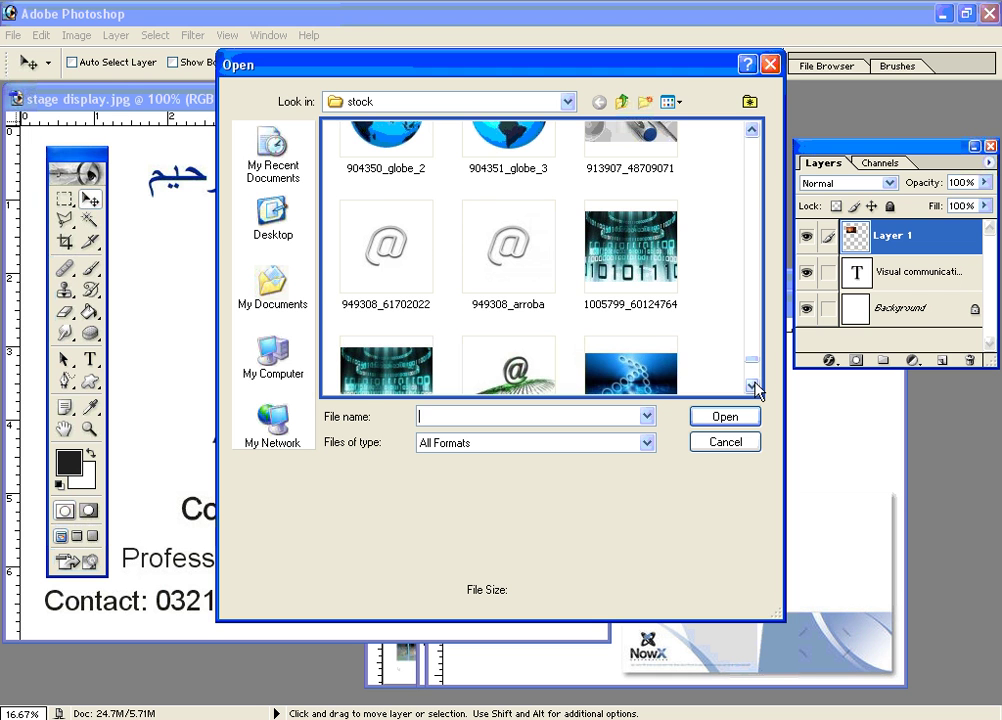
{"action": "left_click", "coordinate": [751, 131]}
{"action": "left_click", "coordinate": [752, 133]}
{"action": "left_click", "coordinate": [752, 134]}
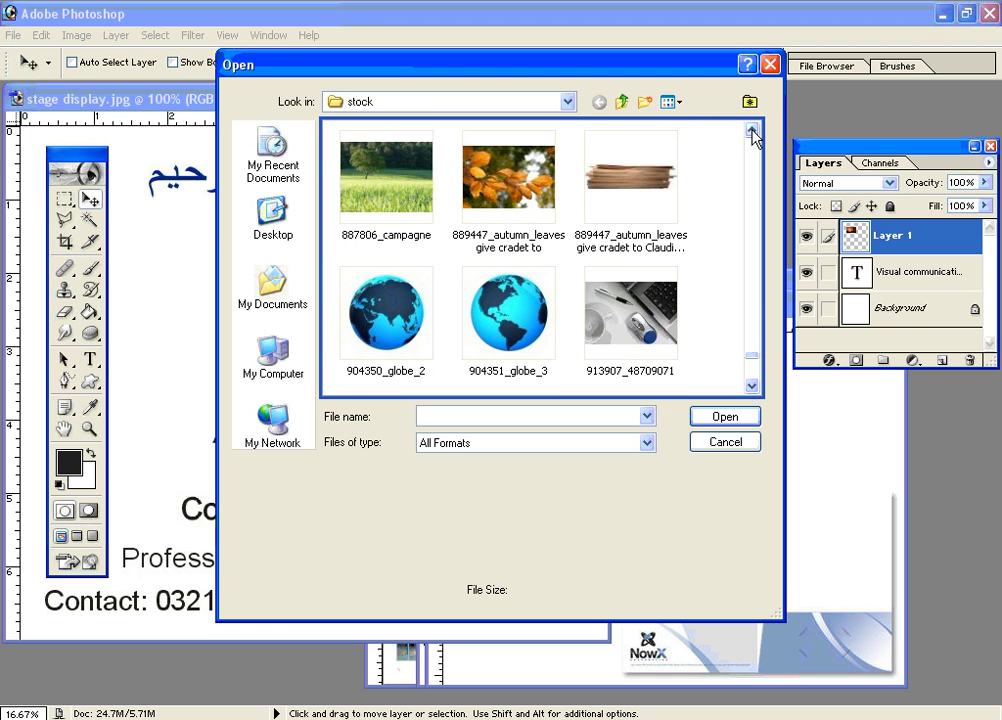
{"action": "double_click", "coordinate": [650, 325]}
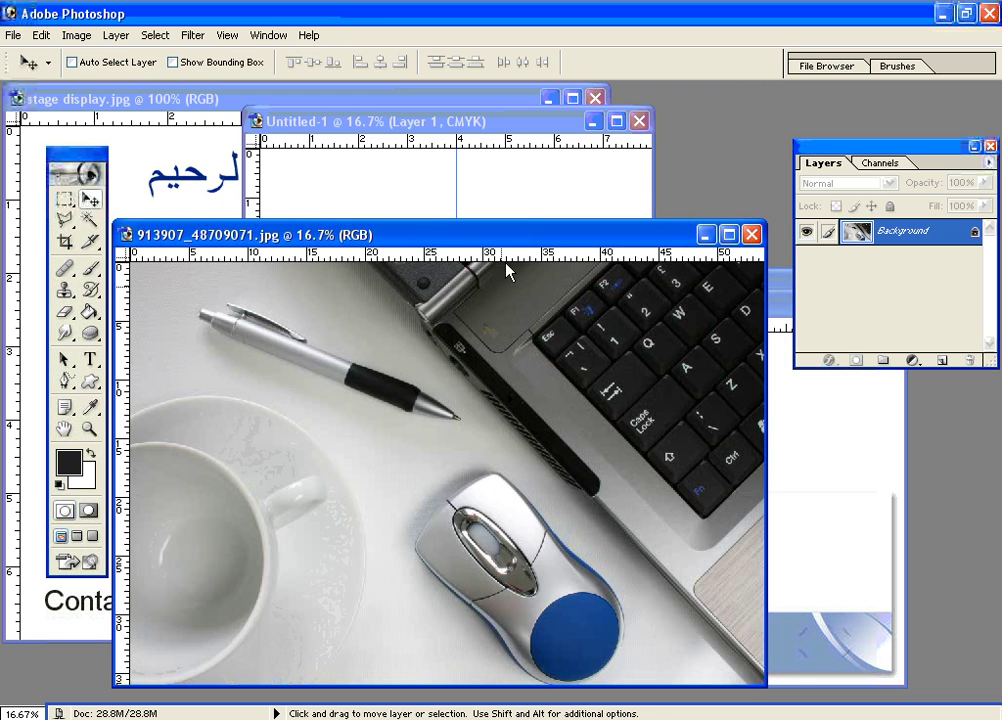
- Copy the desk photo into Untitled-1 as a new layer and maximize that document's window
{"action": "left_click_drag", "start_coordinate": [510, 238], "coordinate": [596, 348]}
{"action": "left_click_drag", "start_coordinate": [583, 456], "coordinate": [514, 208]}
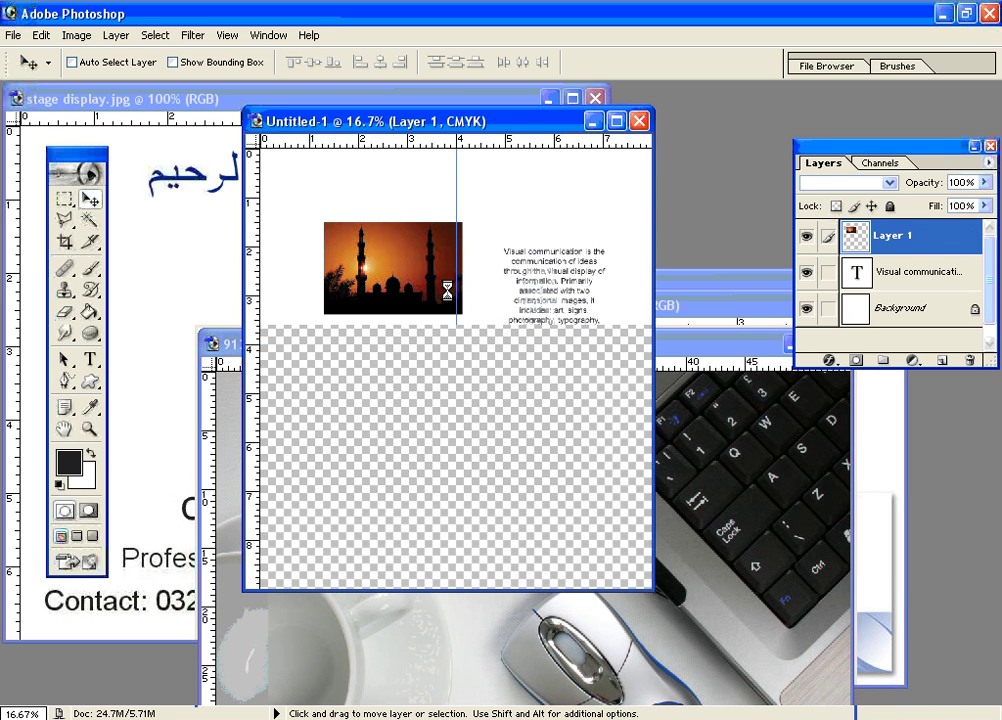
{"action": "double_click", "coordinate": [497, 118]}
- Free-transform the desk photo to 62.1% proportionally so it spans the page width, flush with the page's top edge
{"action": "left_click_drag", "start_coordinate": [822, 160], "coordinate": [918, 187]}
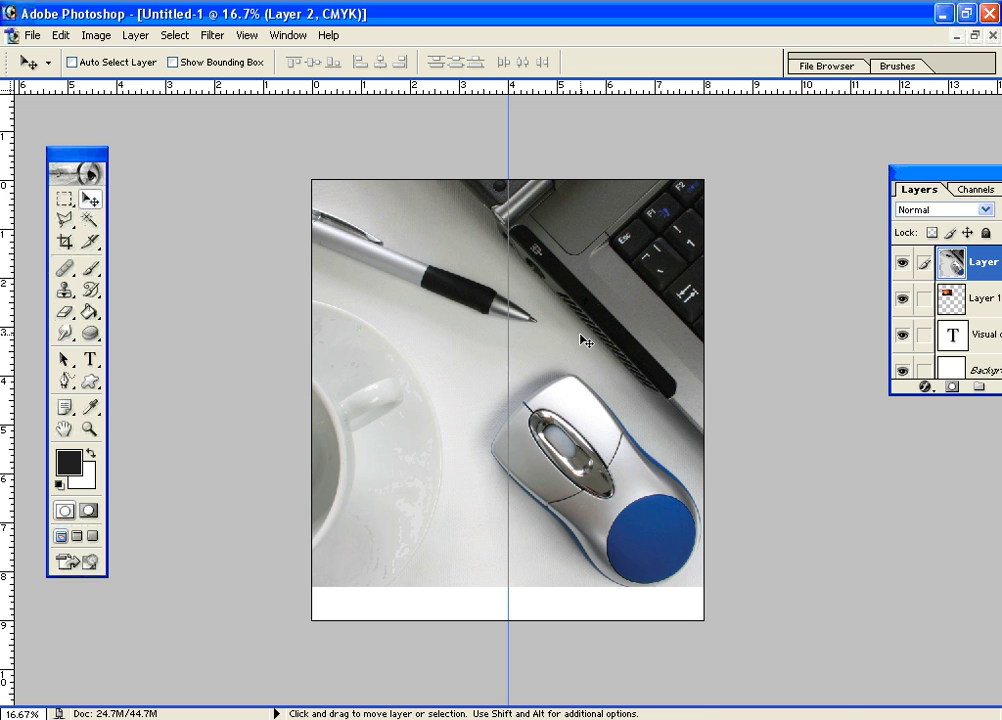
{"action": "key", "text": "ctrl+t"}
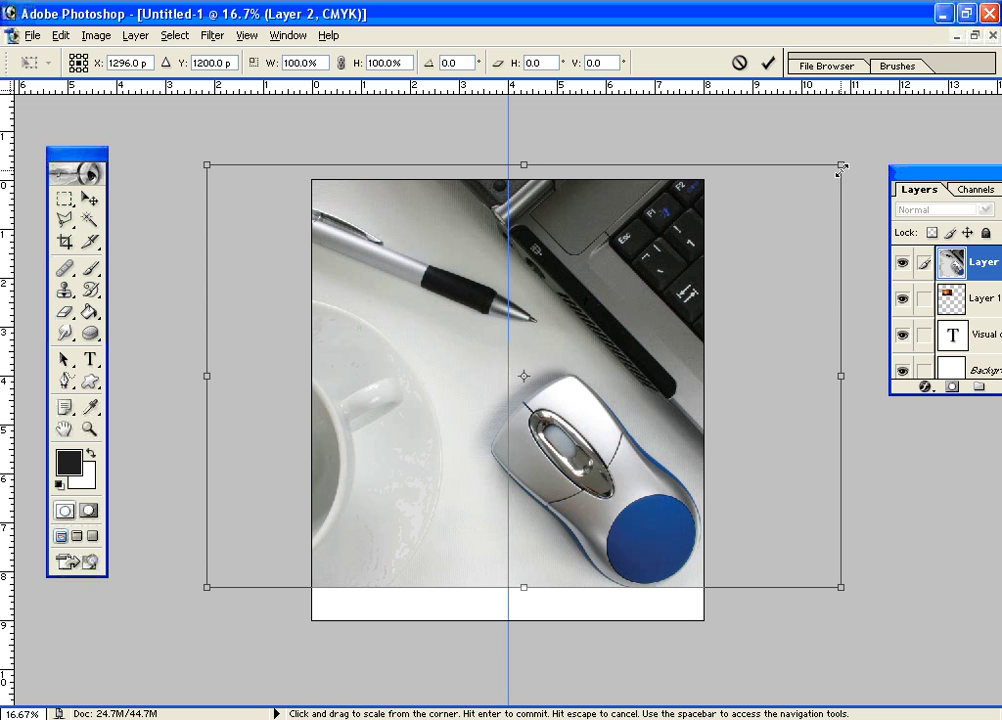
{"action": "left_click_drag", "start_coordinate": [841, 168], "coordinate": [713, 286]}
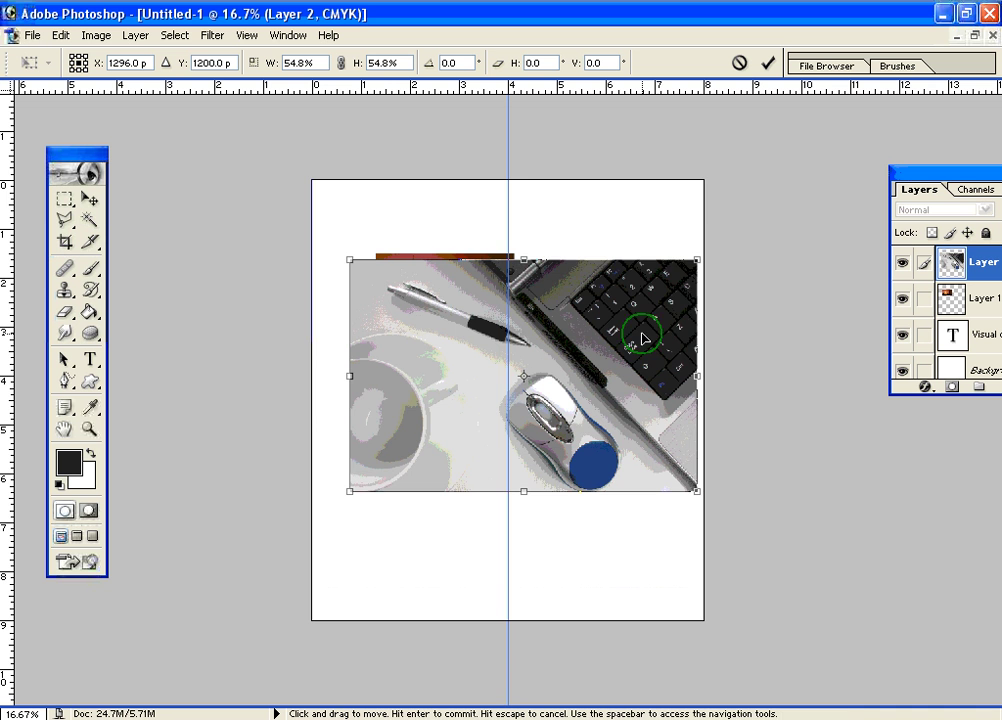
{"action": "left_click_drag", "start_coordinate": [638, 336], "coordinate": [646, 247]}
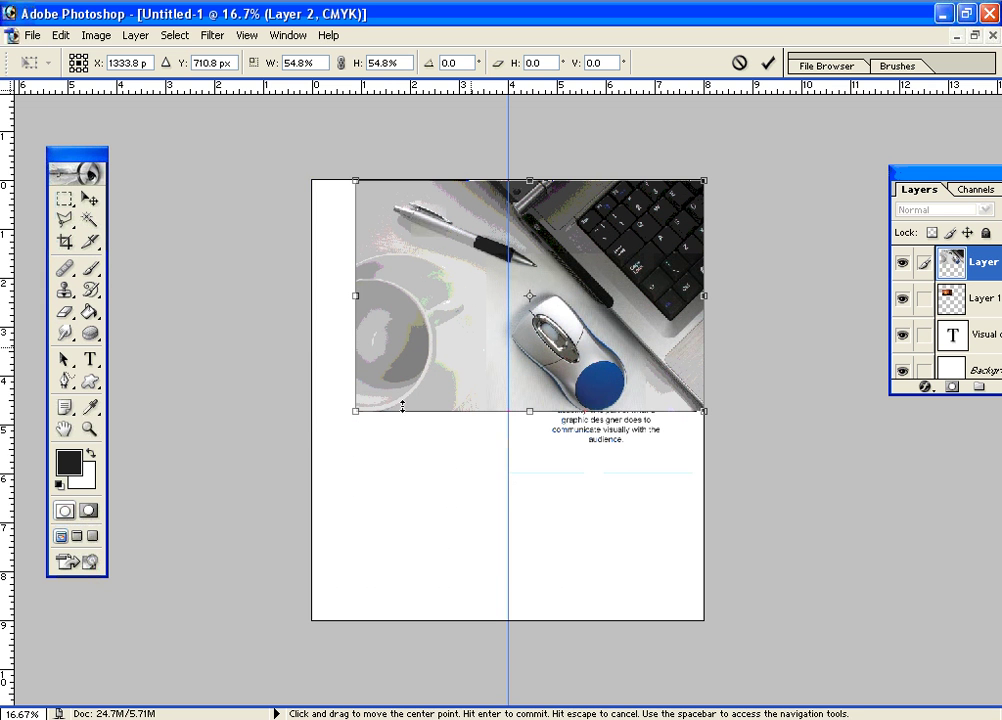
{"action": "left_click_drag", "start_coordinate": [352, 413], "coordinate": [303, 441]}
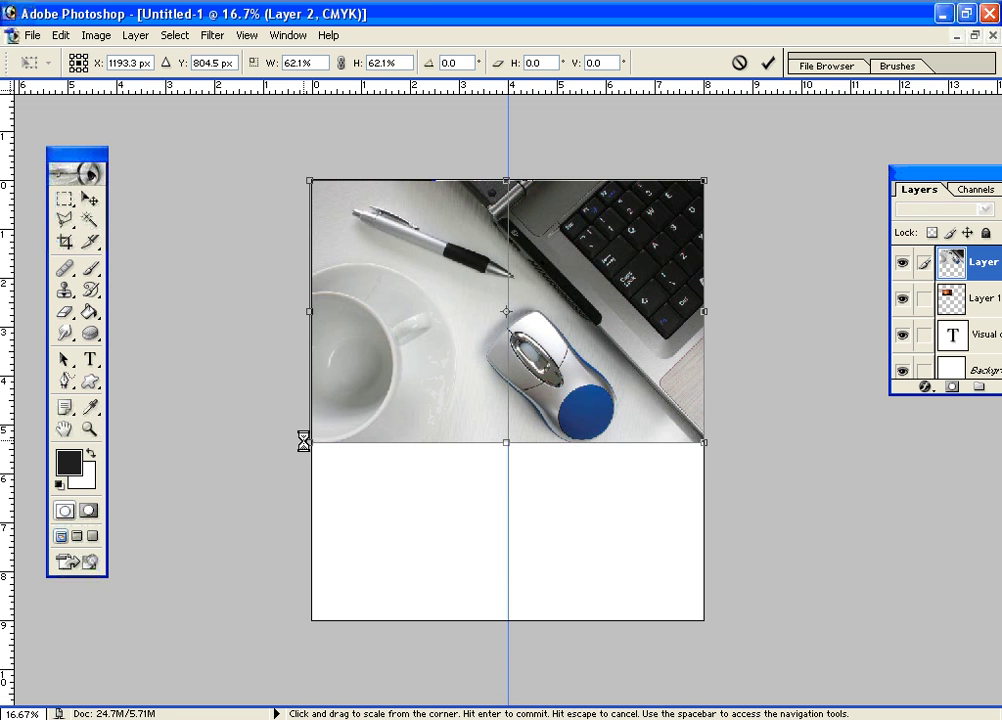
{"action": "key", "text": "Return"}
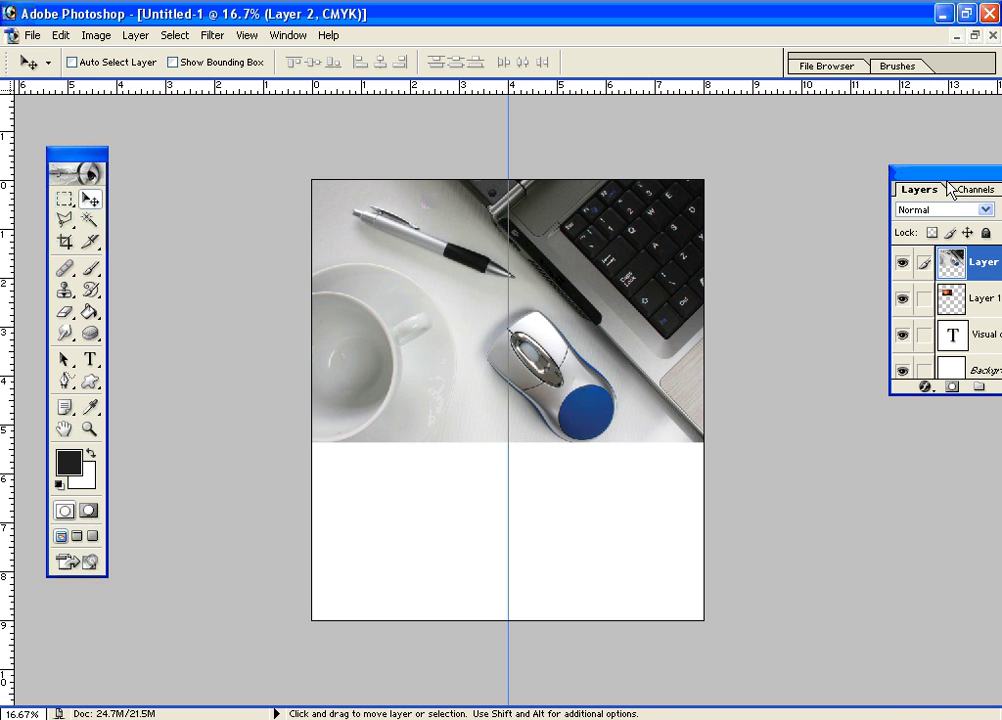
- Bring the Layers palette back into view and move Layer 2 below the text layer, directly above the Background
{"action": "left_click_drag", "start_coordinate": [927, 172], "coordinate": [844, 172]}
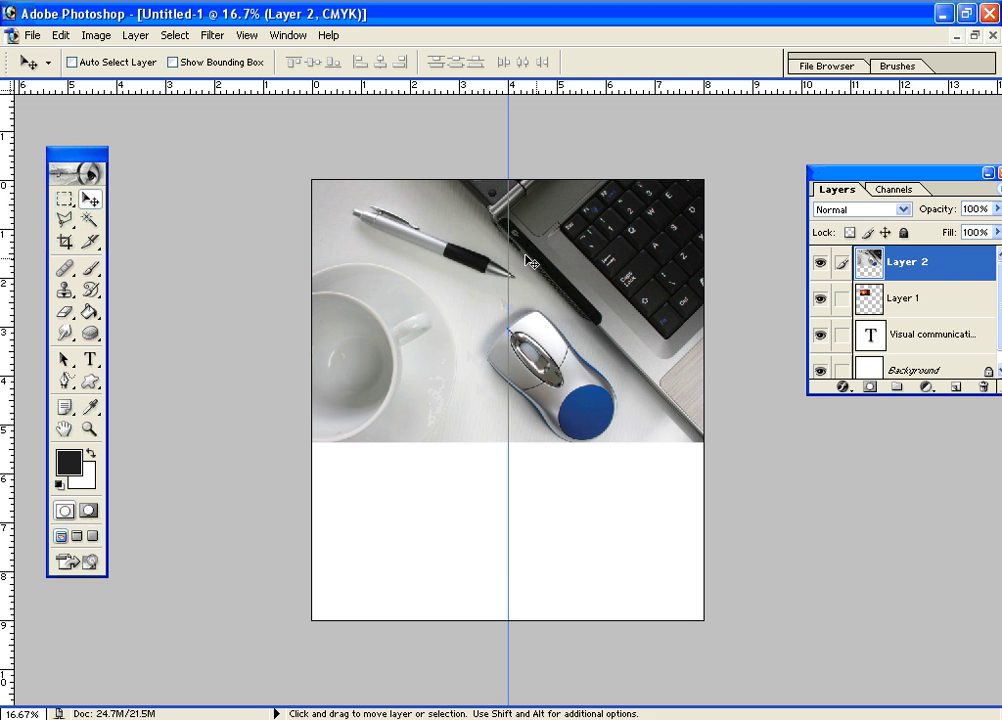
{"action": "left_click_drag", "start_coordinate": [967, 262], "coordinate": [967, 361]}
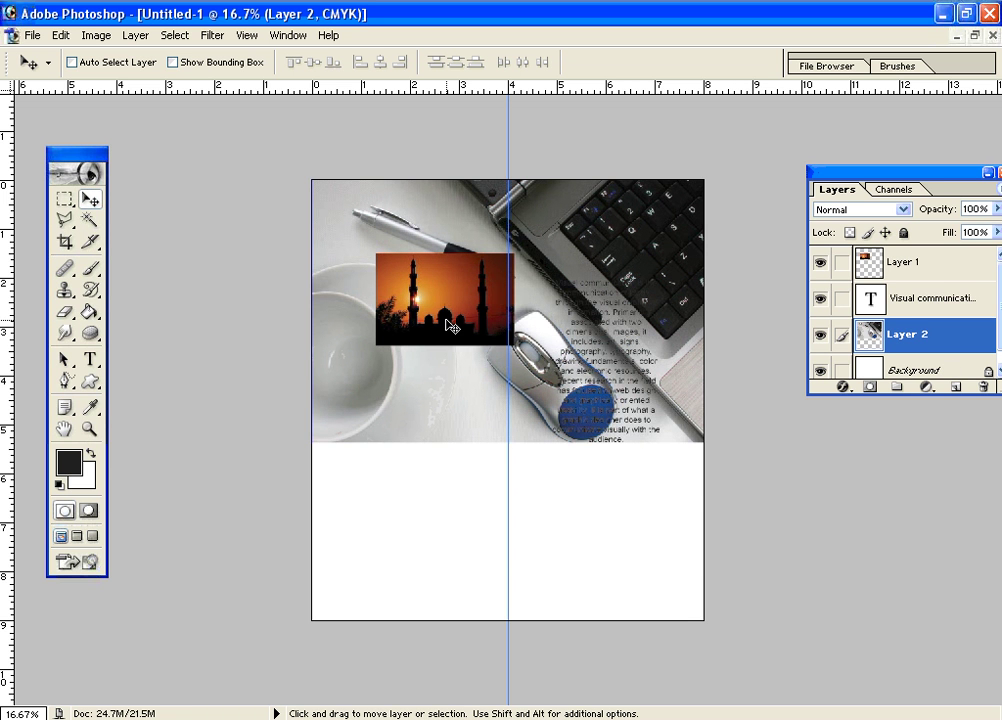
- Move the mosque photo on Layer 1 to the page's bottom-left corner and scale it proportionally to 284.2% to span the page width
{"action": "left_click", "coordinate": [960, 259]}
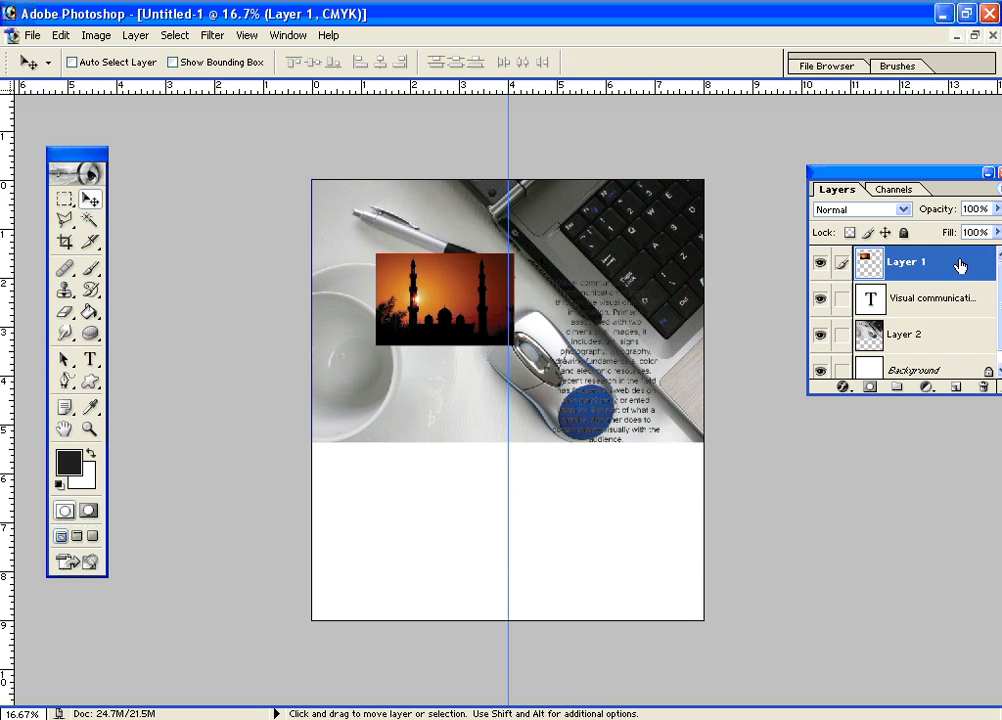
{"action": "left_click_drag", "start_coordinate": [463, 396], "coordinate": [458, 588]}
{"action": "key", "text": "ctrl+t"}
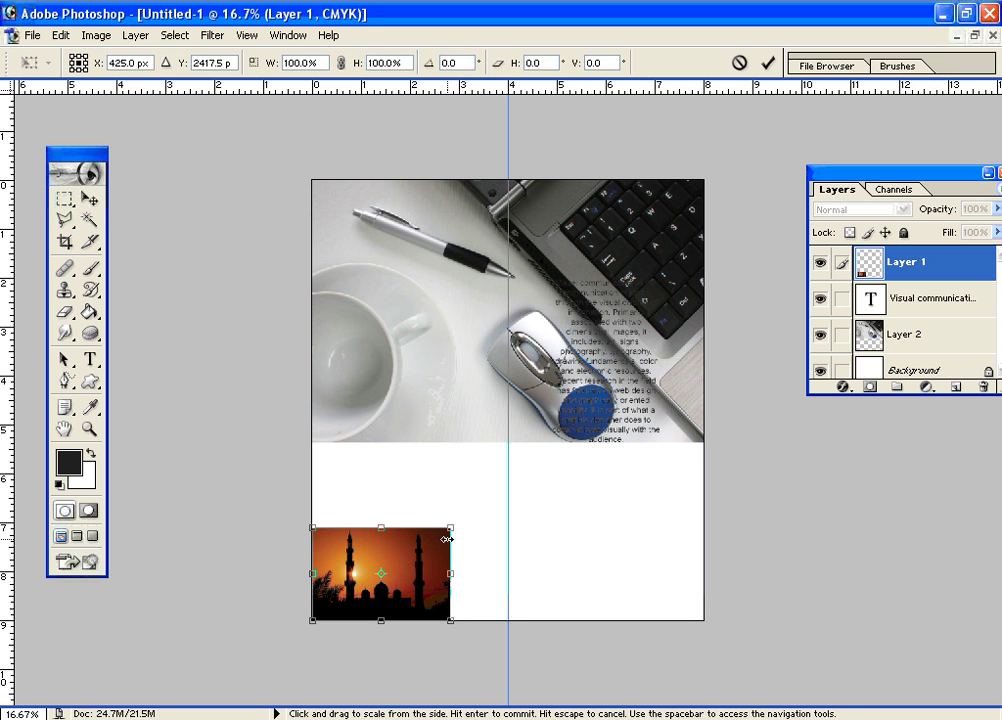
{"action": "left_click_drag", "start_coordinate": [457, 529], "coordinate": [698, 342]}
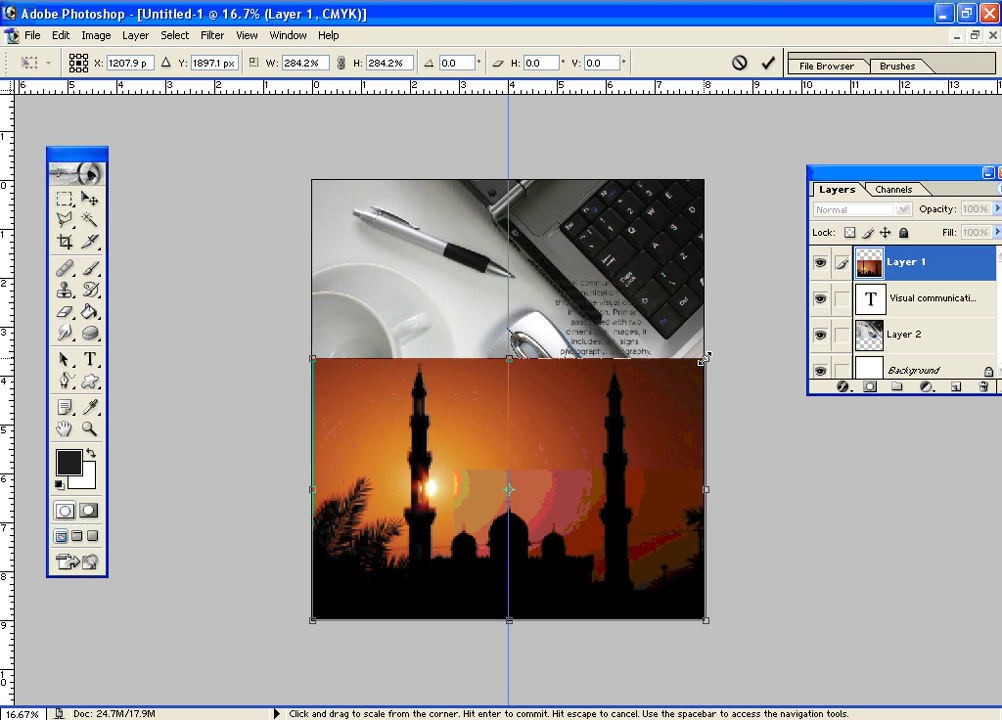
{"action": "key", "text": "Return"}
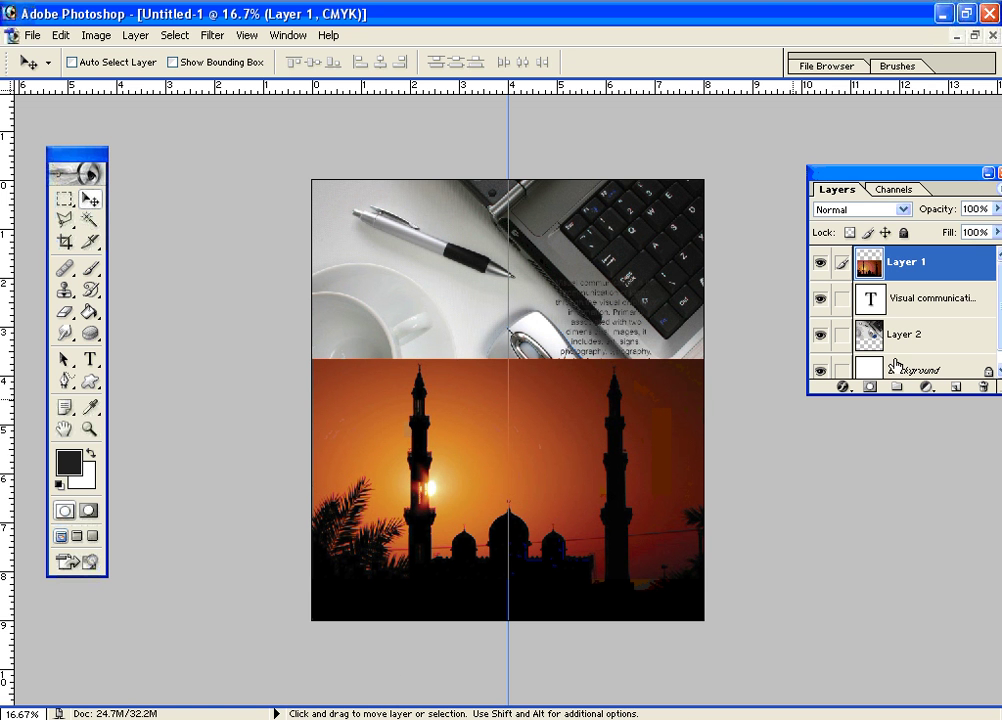
- Place the text layer above Layer 1 in the stacking order and shift the toolbox nearer the page
{"action": "left_click_drag", "start_coordinate": [950, 305], "coordinate": [955, 262]}
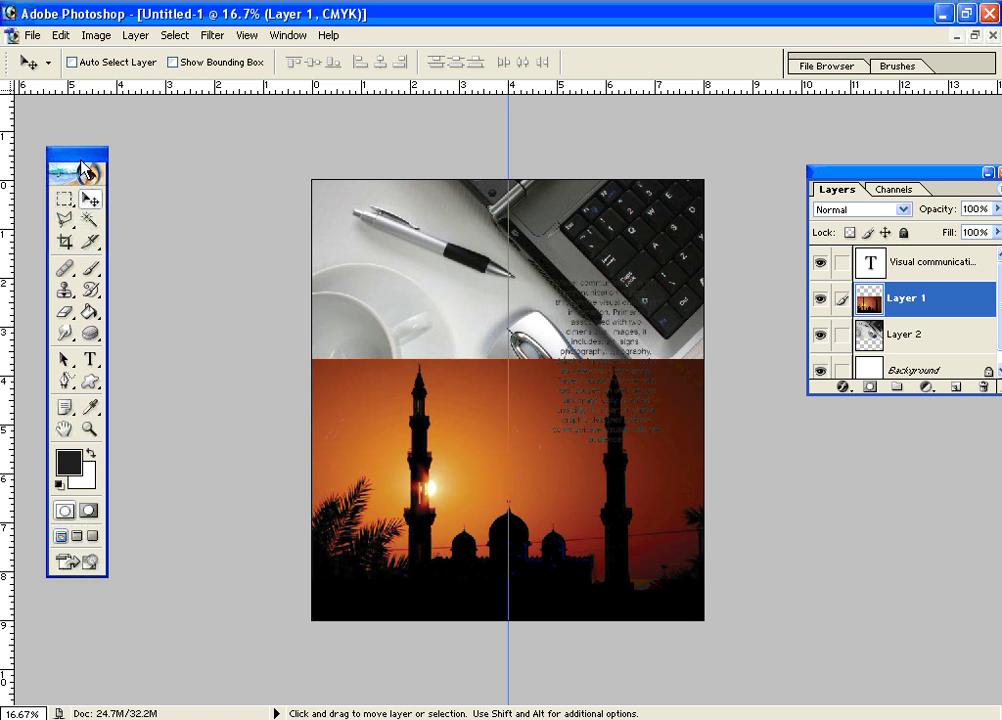
{"action": "left_click_drag", "start_coordinate": [107, 152], "coordinate": [143, 142]}
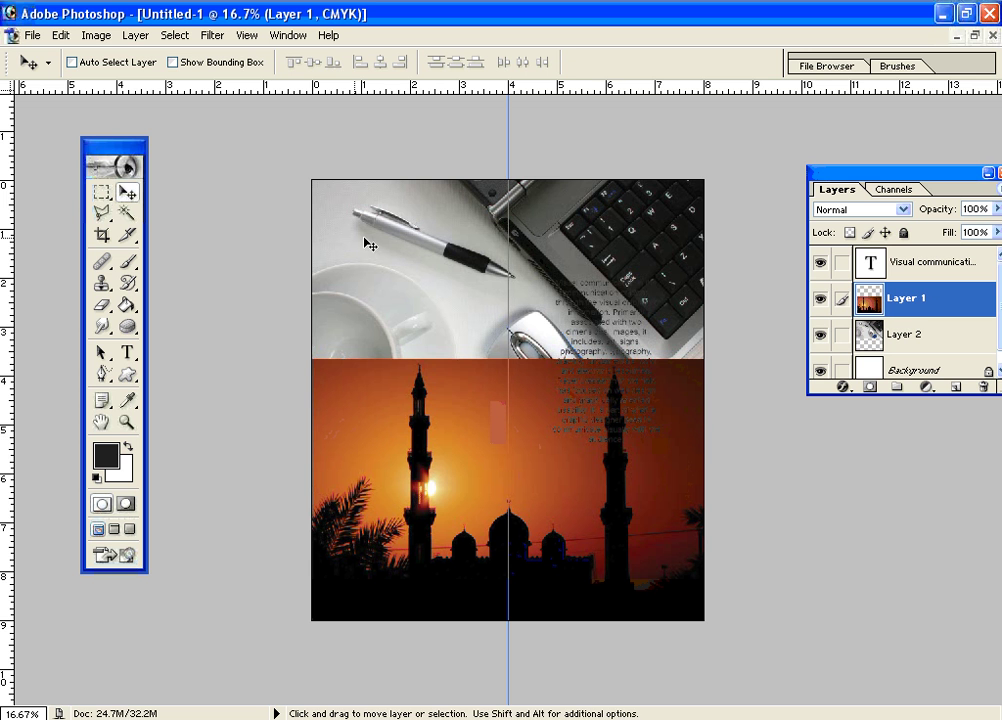
- Erase the desk photo on Layer 2 behind the whole text block with a soft 300 px eraser, hiding Layer 1 for the lower part
{"action": "left_click", "coordinate": [962, 339]}
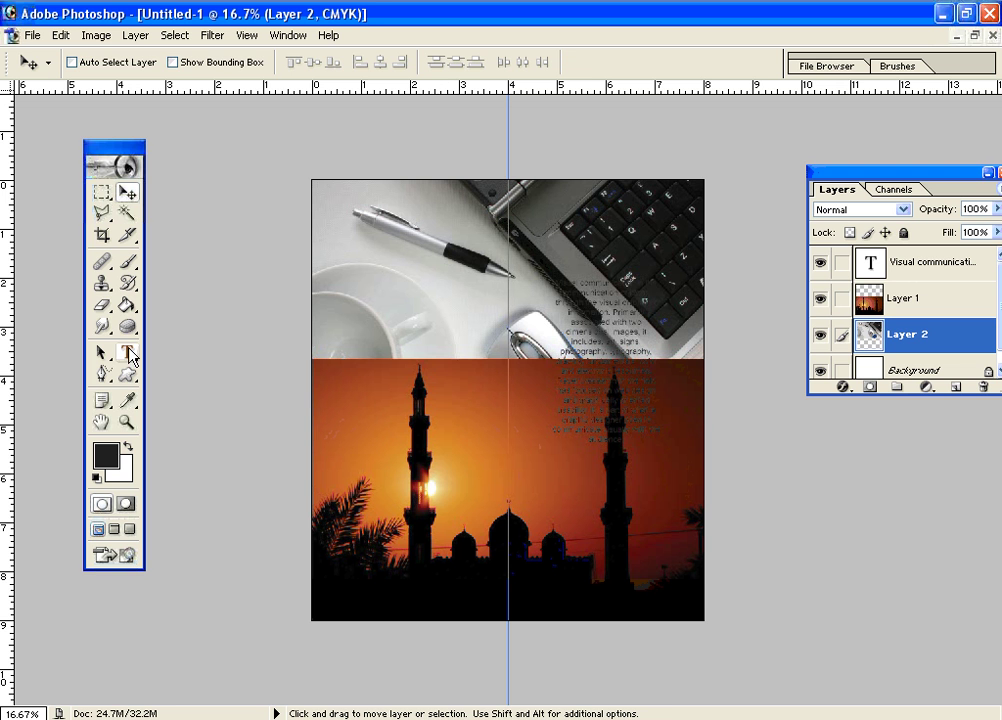
{"action": "left_click", "coordinate": [101, 304]}
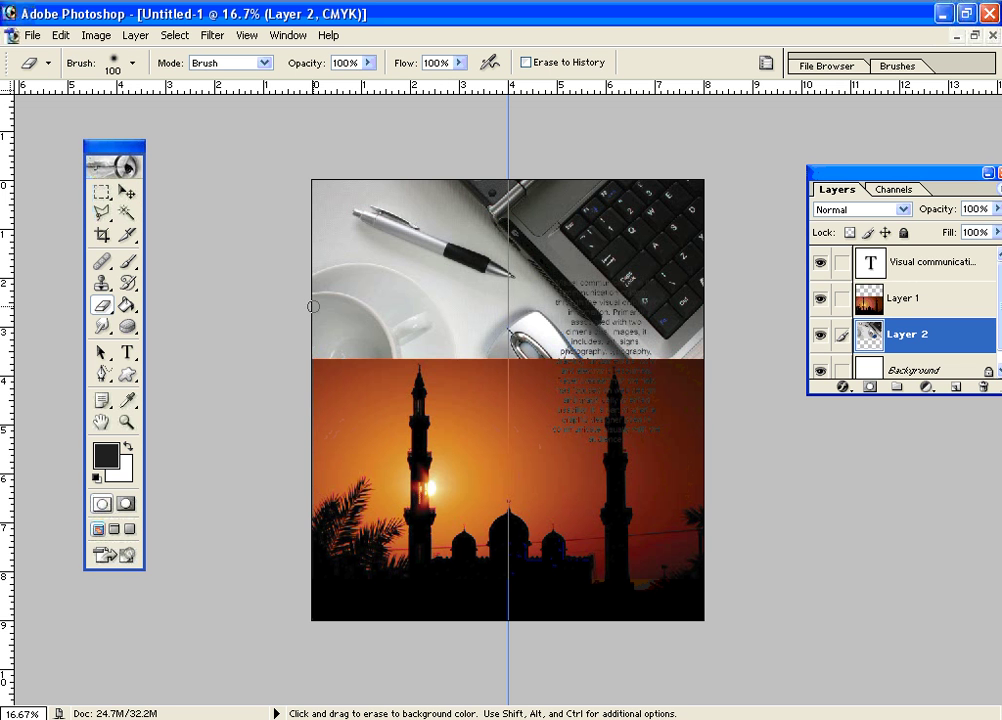
{"action": "key", "text": "bracketright"}
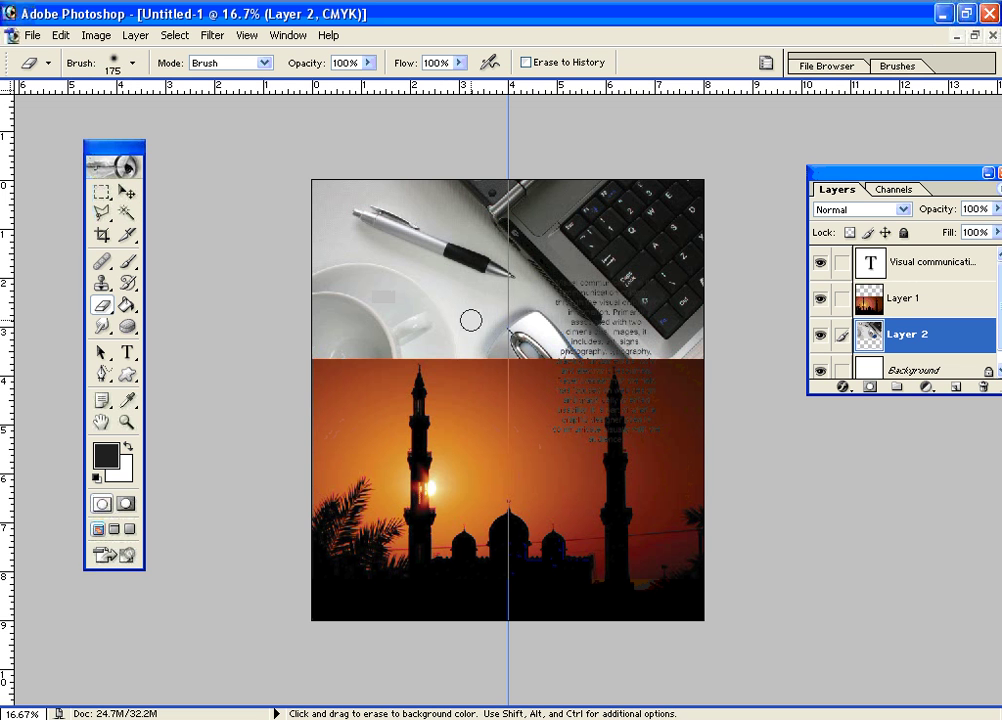
{"action": "key", "text": "bracketright"}
{"action": "key", "text": "bracketright"}
{"action": "key", "text": "bracketright"}
{"action": "key", "text": "bracketleft"}
{"action": "key", "text": "bracketright"}
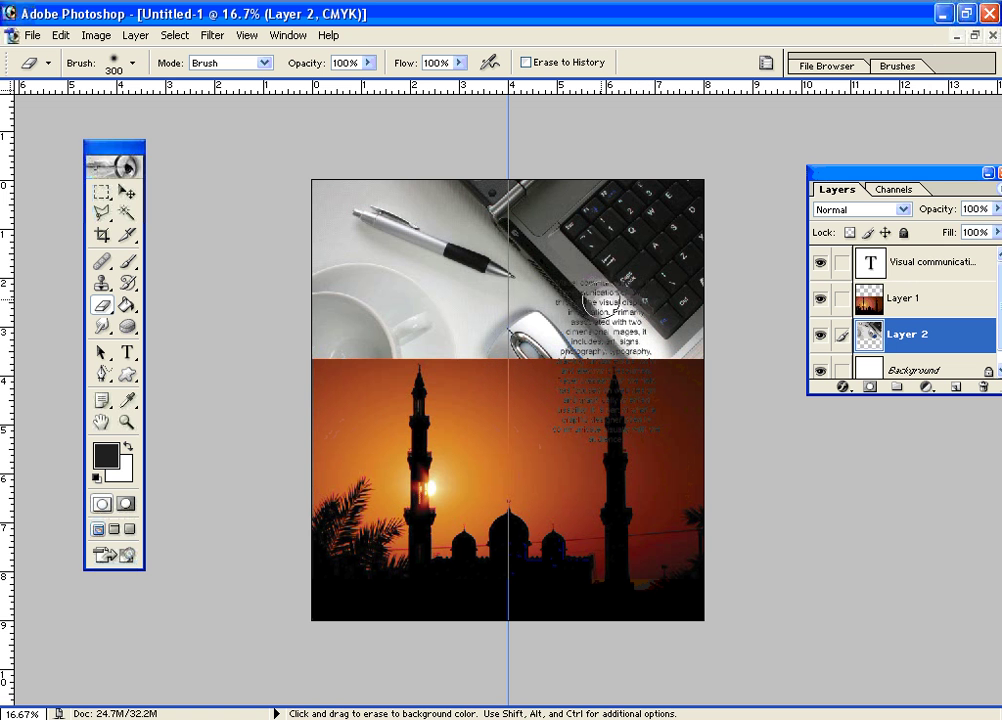
{"action": "mouse_move", "coordinate": [588, 302]}
{"action": "left_mouse_down"}
{"action": "mouse_move", "coordinate": [633, 290]}
{"action": "mouse_move", "coordinate": [576, 290]}
{"action": "mouse_move", "coordinate": [573, 312]}
{"action": "mouse_move", "coordinate": [593, 328]}
{"action": "mouse_move", "coordinate": [628, 322]}
{"action": "mouse_move", "coordinate": [628, 334]}
{"action": "mouse_move", "coordinate": [585, 338]}
{"action": "mouse_move", "coordinate": [605, 302]}
{"action": "mouse_move", "coordinate": [578, 350]}
{"action": "mouse_move", "coordinate": [637, 352]}
{"action": "mouse_move", "coordinate": [585, 354]}
{"action": "mouse_move", "coordinate": [589, 318]}
{"action": "mouse_move", "coordinate": [555, 297]}
{"action": "mouse_move", "coordinate": [560, 287]}
{"action": "mouse_move", "coordinate": [640, 300]}
{"action": "left_mouse_up"}
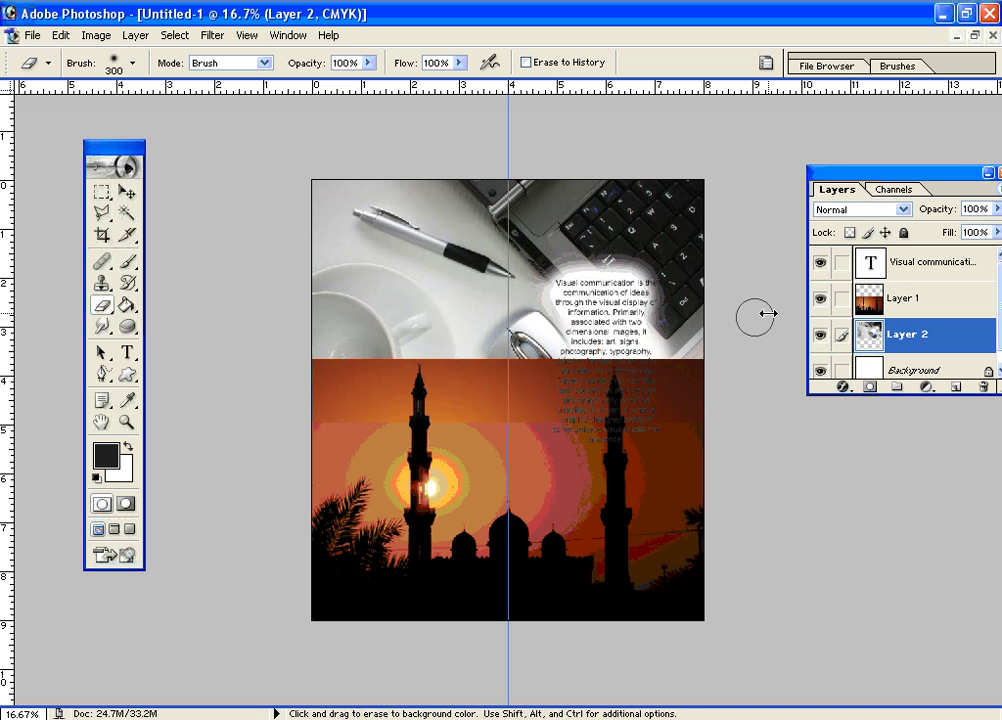
{"action": "left_click", "coordinate": [821, 298]}
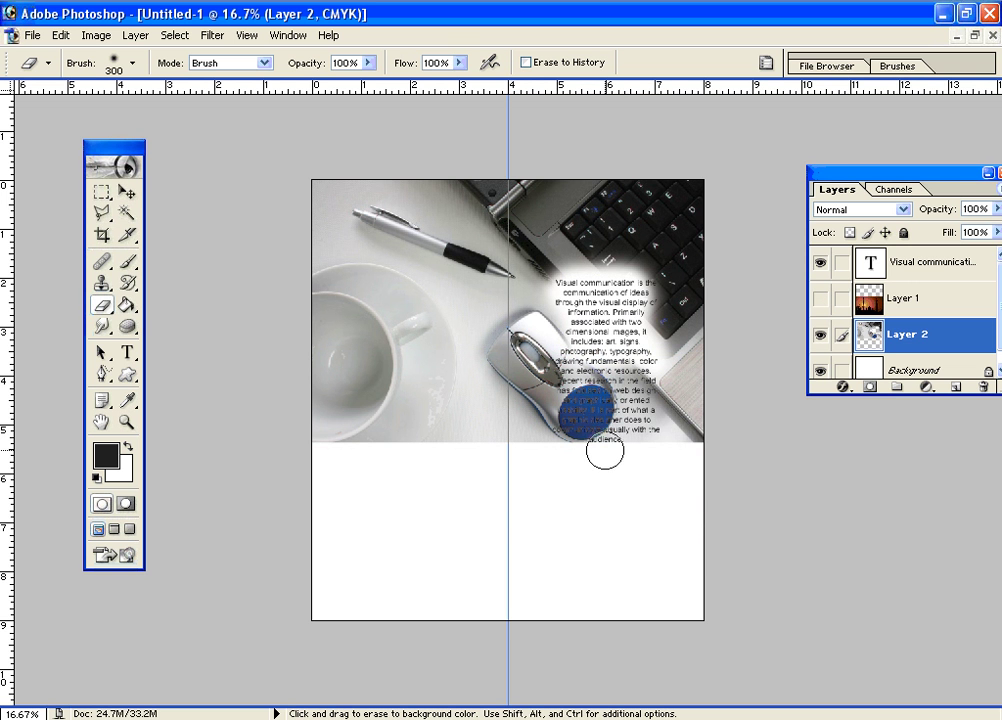
{"action": "mouse_move", "coordinate": [604, 447]}
{"action": "left_mouse_down"}
{"action": "mouse_move", "coordinate": [596, 418]}
{"action": "mouse_move", "coordinate": [606, 335]}
{"action": "mouse_move", "coordinate": [591, 330]}
{"action": "mouse_move", "coordinate": [574, 425]}
{"action": "mouse_move", "coordinate": [586, 425]}
{"action": "mouse_move", "coordinate": [571, 345]}
{"action": "mouse_move", "coordinate": [576, 435]}
{"action": "mouse_move", "coordinate": [643, 440]}
{"action": "mouse_move", "coordinate": [621, 395]}
{"action": "mouse_move", "coordinate": [636, 341]}
{"action": "mouse_move", "coordinate": [646, 432]}
{"action": "mouse_move", "coordinate": [636, 442]}
{"action": "mouse_move", "coordinate": [641, 370]}
{"action": "mouse_move", "coordinate": [631, 345]}
{"action": "mouse_move", "coordinate": [636, 423]}
{"action": "mouse_move", "coordinate": [625, 440]}
{"action": "mouse_move", "coordinate": [559, 438]}
{"action": "mouse_move", "coordinate": [583, 385]}
{"action": "mouse_move", "coordinate": [570, 360]}
{"action": "mouse_move", "coordinate": [584, 358]}
{"action": "mouse_move", "coordinate": [576, 340]}
{"action": "mouse_move", "coordinate": [591, 305]}
{"action": "mouse_move", "coordinate": [576, 308]}
{"action": "mouse_move", "coordinate": [560, 288]}
{"action": "mouse_move", "coordinate": [638, 280]}
{"action": "left_mouse_up"}
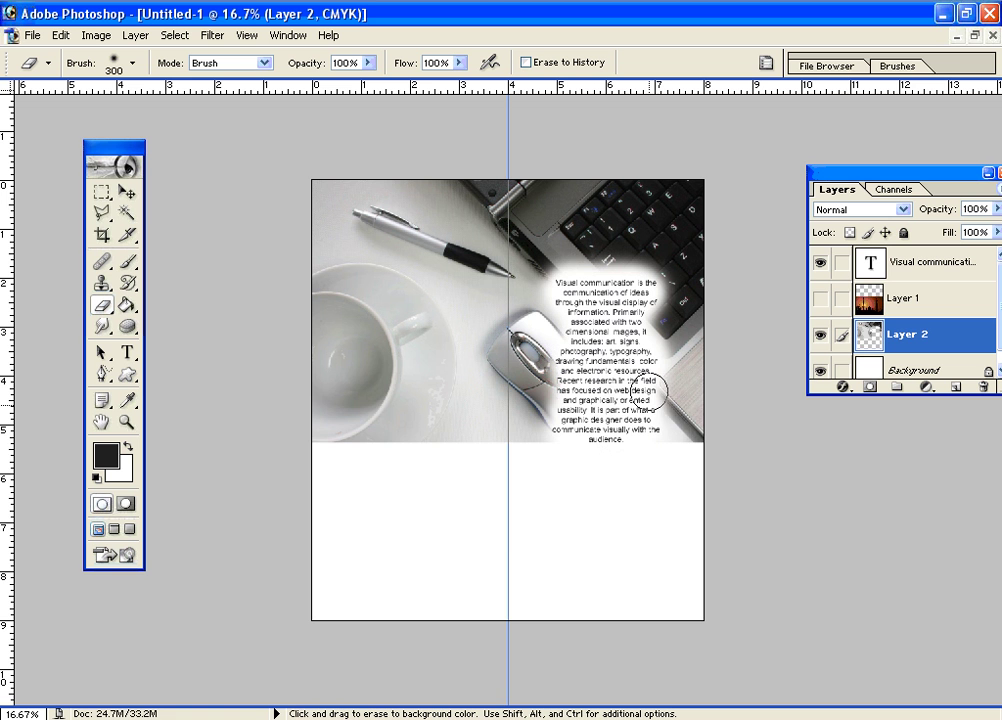
- Show Layer 1 again and erase the mosque photo behind the lower half of the text with the 300 px eraser
{"action": "left_click", "coordinate": [957, 306]}
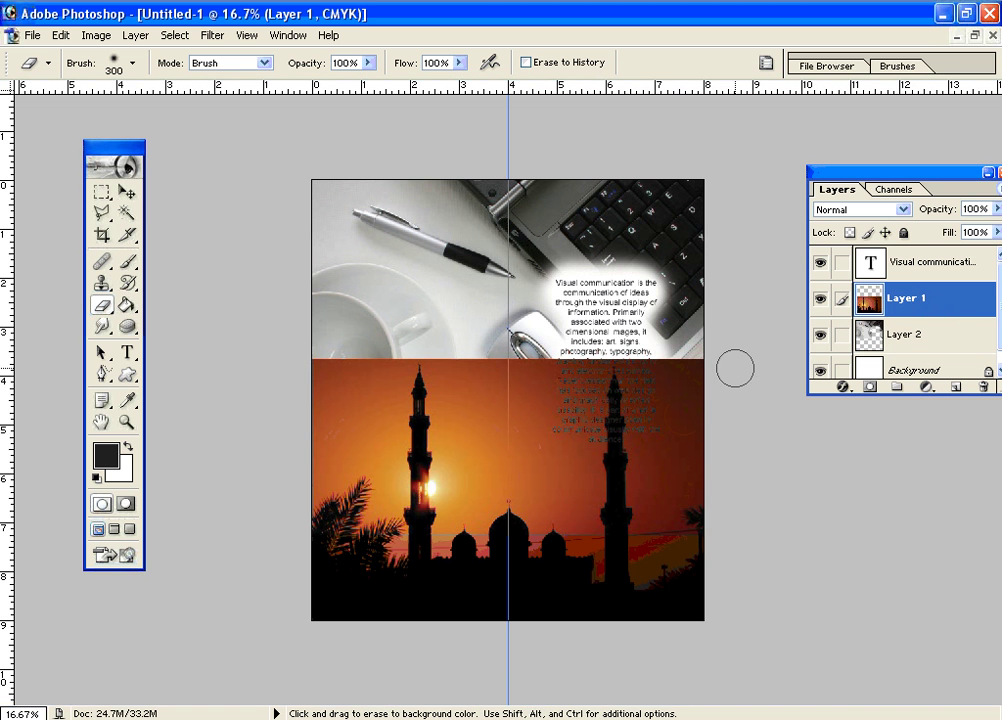
{"action": "left_click", "coordinate": [580, 370]}
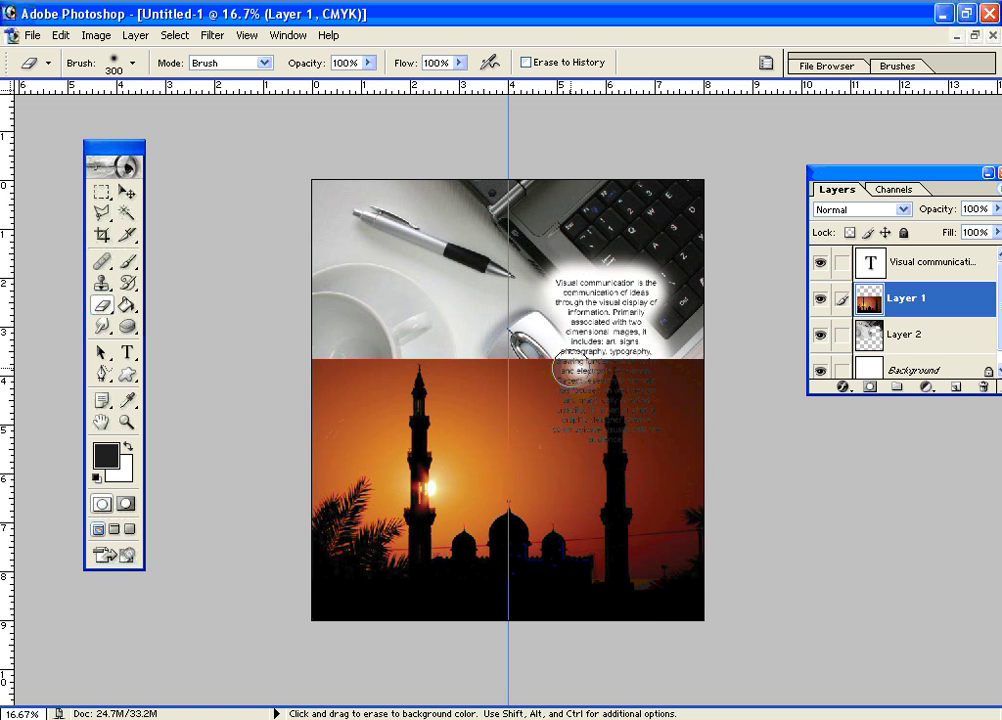
{"action": "mouse_move", "coordinate": [574, 368]}
{"action": "left_mouse_down"}
{"action": "mouse_move", "coordinate": [653, 368]}
{"action": "mouse_move", "coordinate": [647, 422]}
{"action": "mouse_move", "coordinate": [620, 429]}
{"action": "mouse_move", "coordinate": [615, 387]}
{"action": "mouse_move", "coordinate": [640, 438]}
{"action": "mouse_move", "coordinate": [598, 448]}
{"action": "mouse_move", "coordinate": [559, 434]}
{"action": "mouse_move", "coordinate": [590, 433]}
{"action": "mouse_move", "coordinate": [608, 418]}
{"action": "mouse_move", "coordinate": [573, 428]}
{"action": "mouse_move", "coordinate": [568, 406]}
{"action": "mouse_move", "coordinate": [594, 388]}
{"action": "mouse_move", "coordinate": [578, 373]}
{"action": "mouse_move", "coordinate": [613, 408]}
{"action": "mouse_move", "coordinate": [593, 420]}
{"action": "mouse_move", "coordinate": [631, 448]}
{"action": "left_mouse_up"}
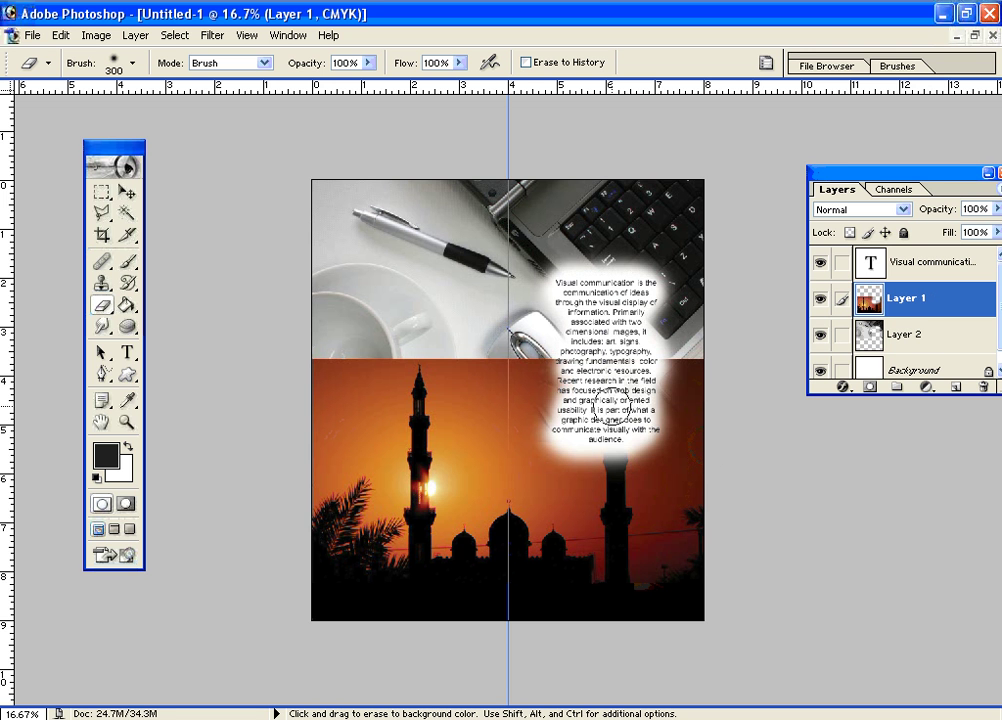
- Enlarge the eraser to 700 px and fade out the mosque photo's hard upper edge over the cup and mouse
{"action": "key", "text": "bracketright"}
{"action": "key", "text": "bracketright"}
{"action": "key", "text": "bracketright"}
{"action": "key", "text": "bracketright"}
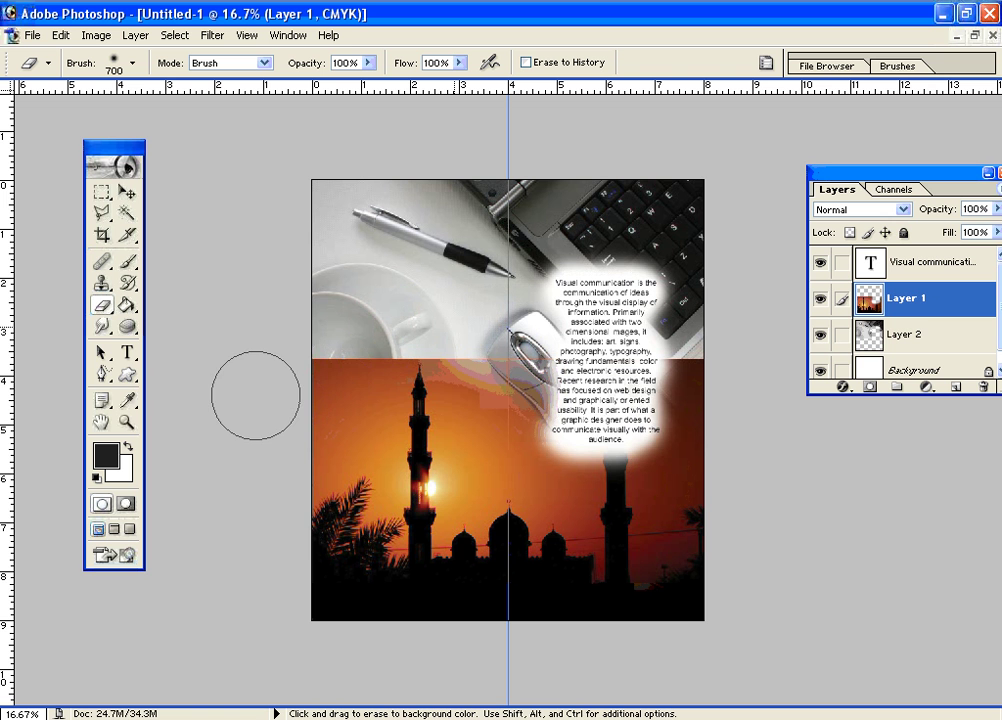
{"action": "mouse_move", "coordinate": [264, 380]}
{"action": "left_mouse_down"}
{"action": "mouse_move", "coordinate": [465, 323]}
{"action": "mouse_move", "coordinate": [448, 310]}
{"action": "mouse_move", "coordinate": [400, 316]}
{"action": "left_mouse_up"}
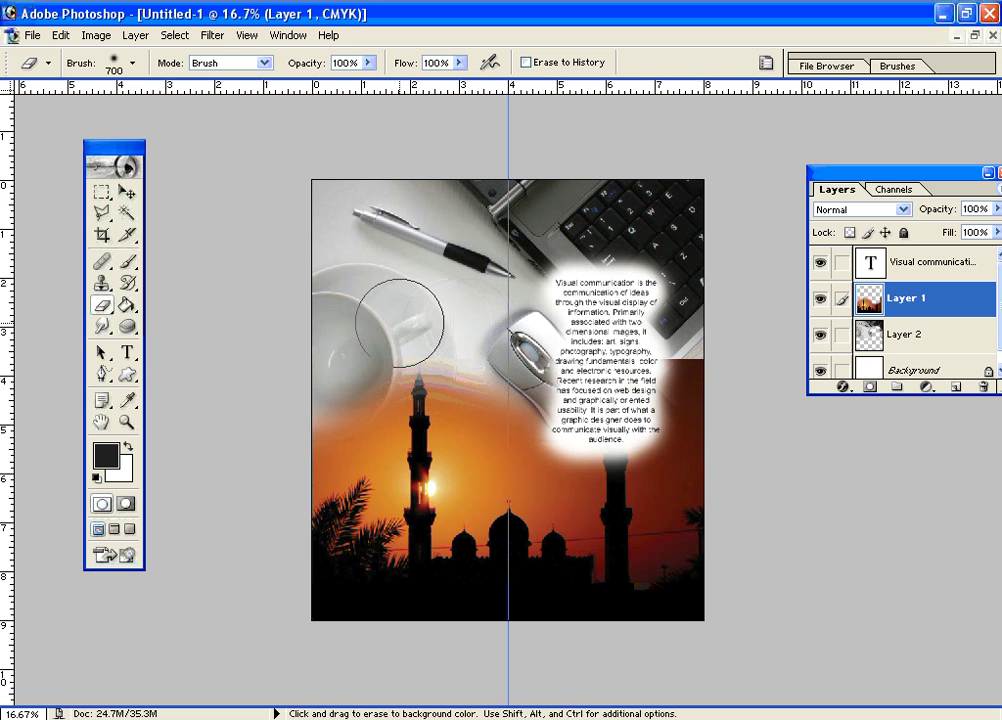
- Fade the lower part of the desk photo on Layer 2 with the 700 px eraser, and soften Layer 1's remaining upper edge beside the text
{"action": "left_click", "coordinate": [940, 334]}
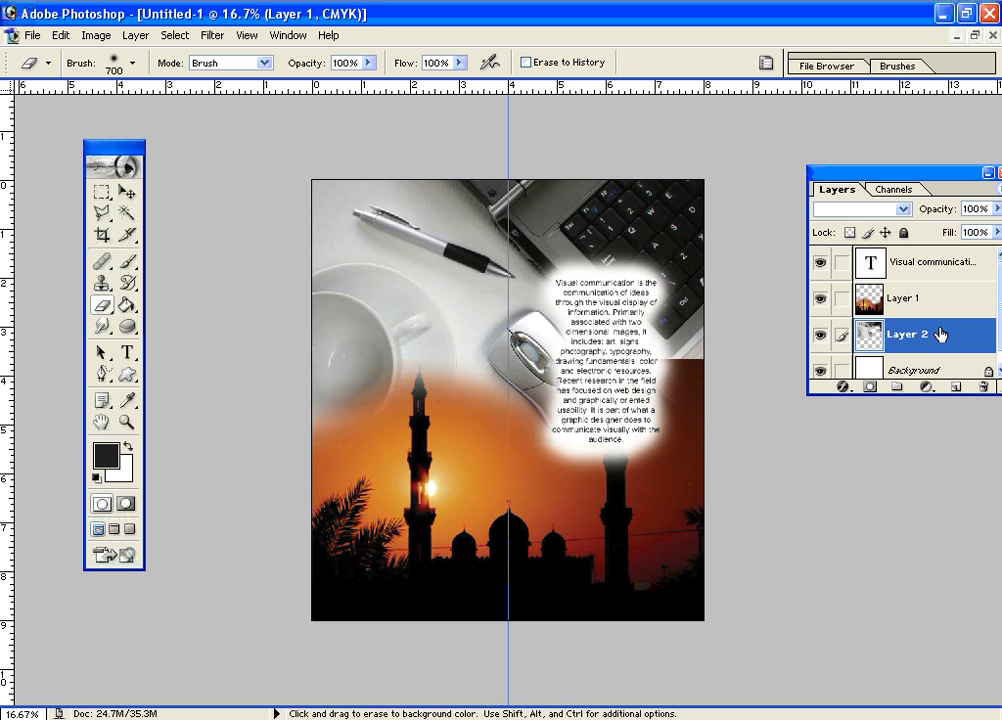
{"action": "left_click", "coordinate": [303, 420]}
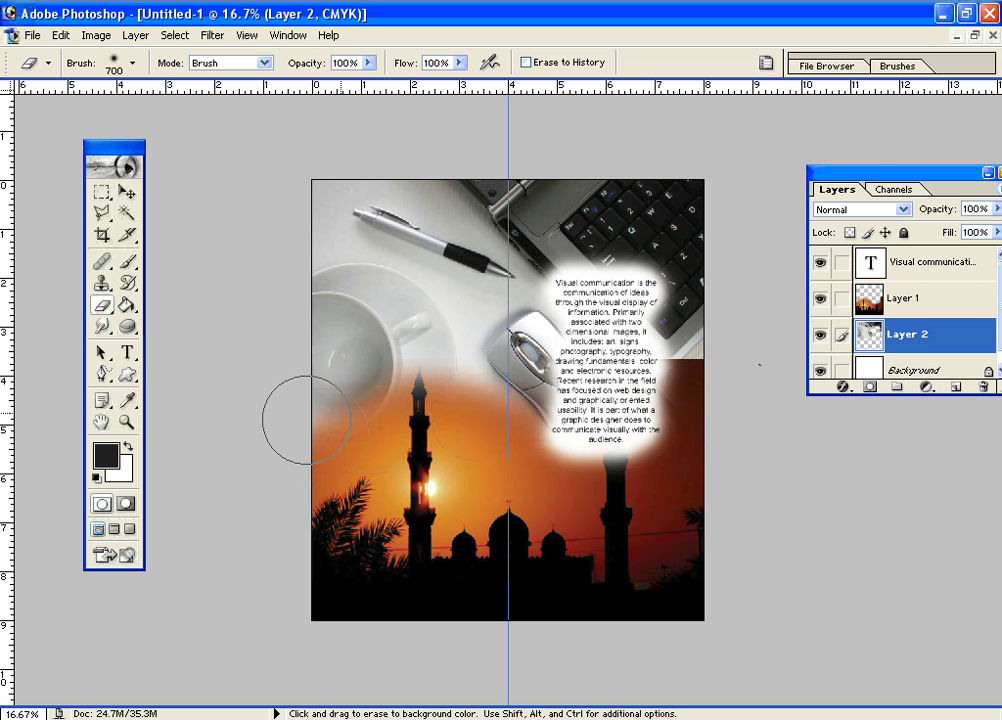
{"action": "mouse_move", "coordinate": [416, 396]}
{"action": "left_mouse_down"}
{"action": "mouse_move", "coordinate": [340, 300]}
{"action": "mouse_move", "coordinate": [365, 295]}
{"action": "mouse_move", "coordinate": [437, 318]}
{"action": "left_mouse_up"}
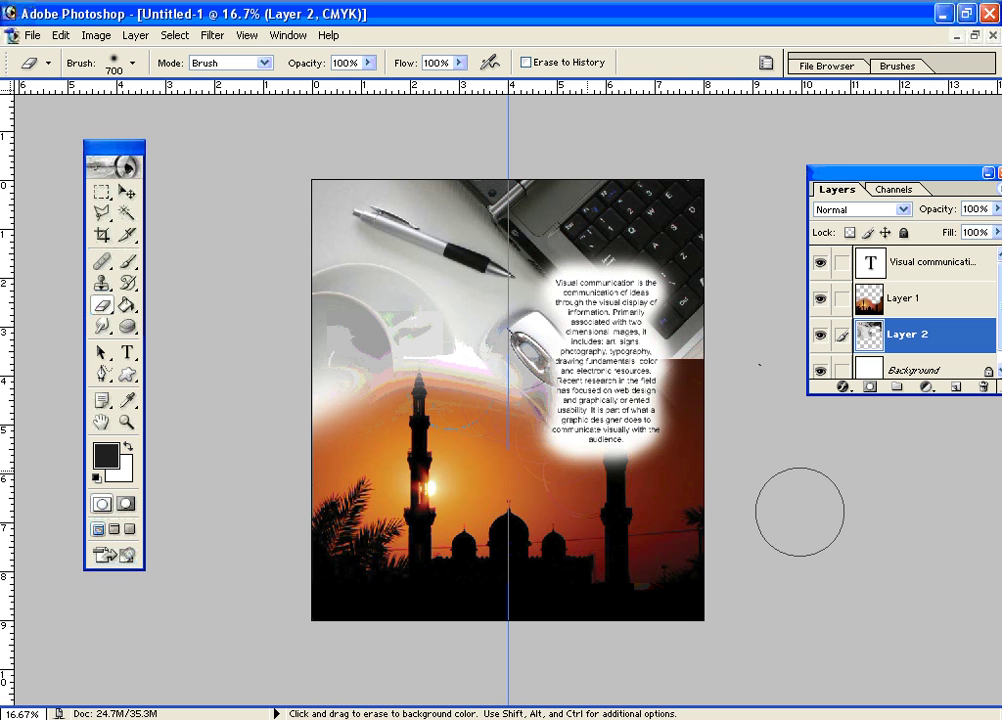
{"action": "left_click", "coordinate": [957, 296]}
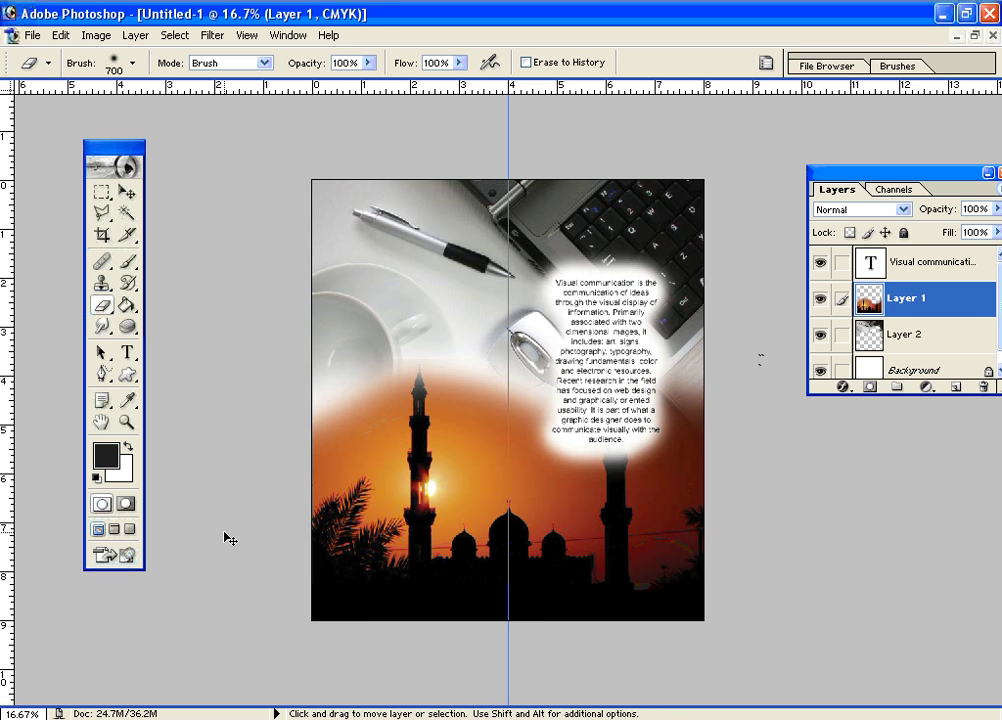
- In stage display.jpg, select the logo with a rectangular marquee and subtract the white outside its rounded frame using the Magic Wand at tolerance 15
{"action": "key", "text": "ctrl+Tab"}
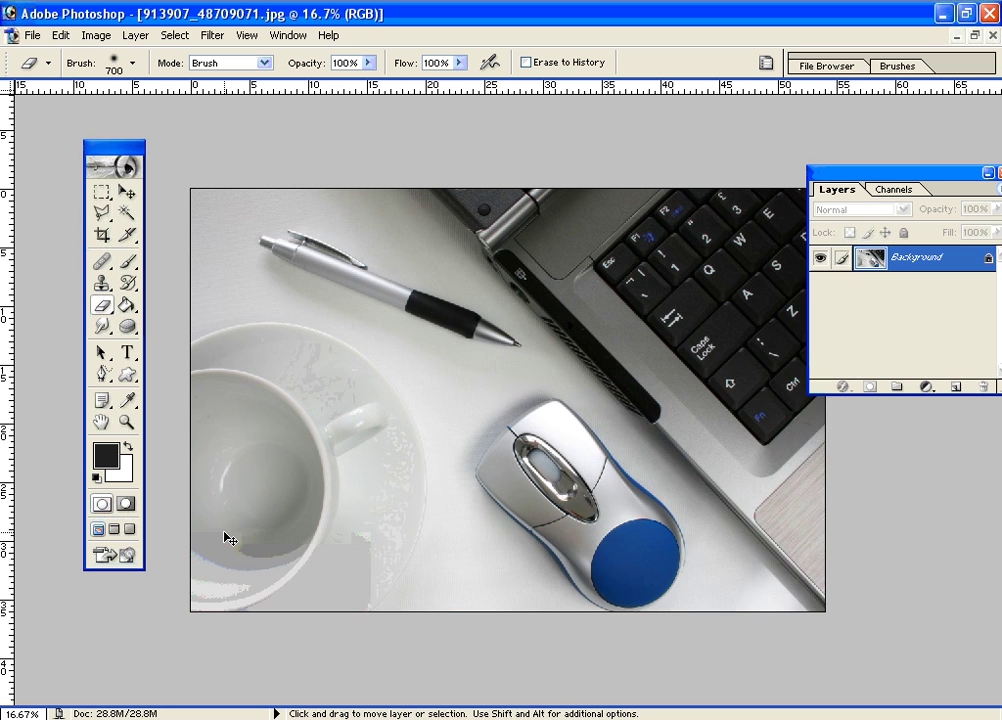
{"action": "key", "text": "ctrl+Tab"}
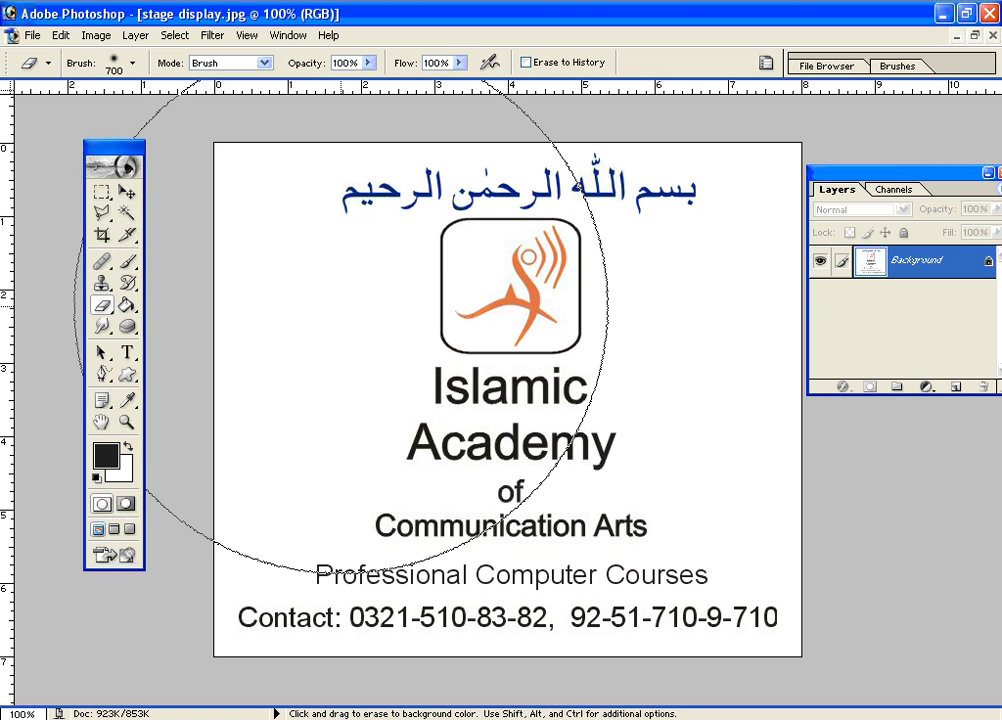
{"action": "key", "text": "w"}
{"action": "key", "text": "m"}
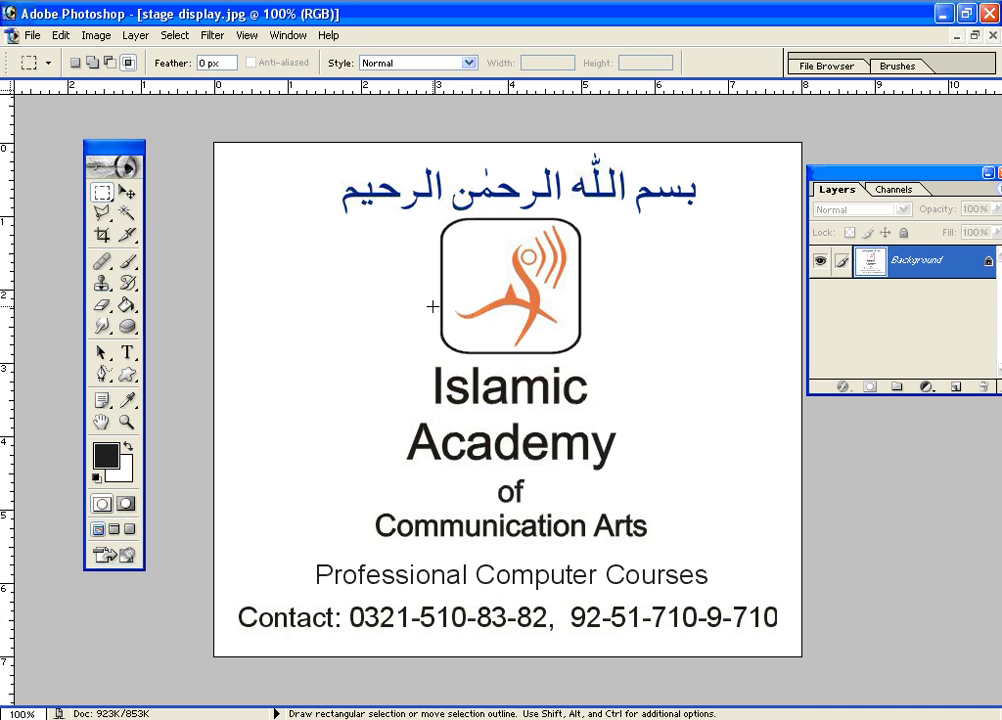
{"action": "left_click", "coordinate": [106, 199]}
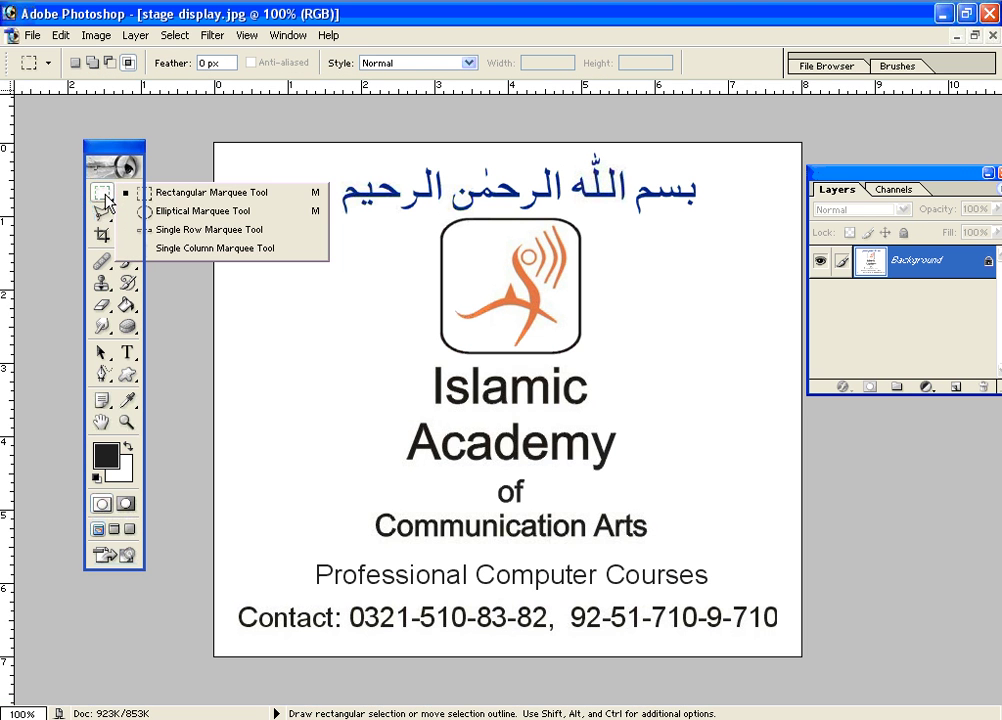
{"action": "left_click", "coordinate": [106, 199]}
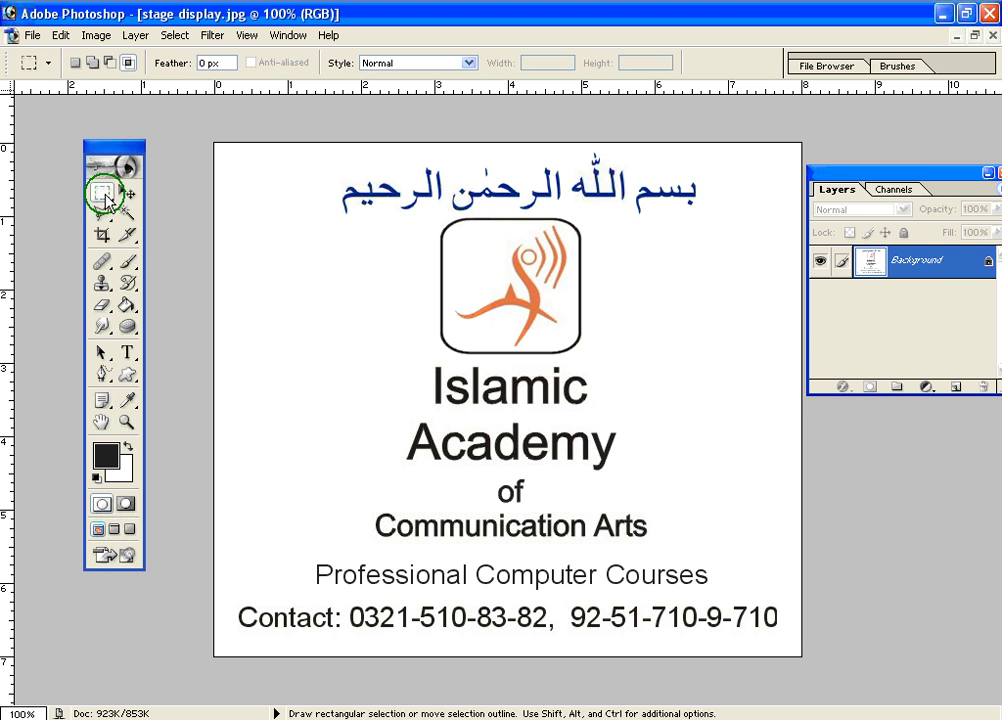
{"action": "left_click", "coordinate": [106, 198]}
{"action": "left_click", "coordinate": [152, 195]}
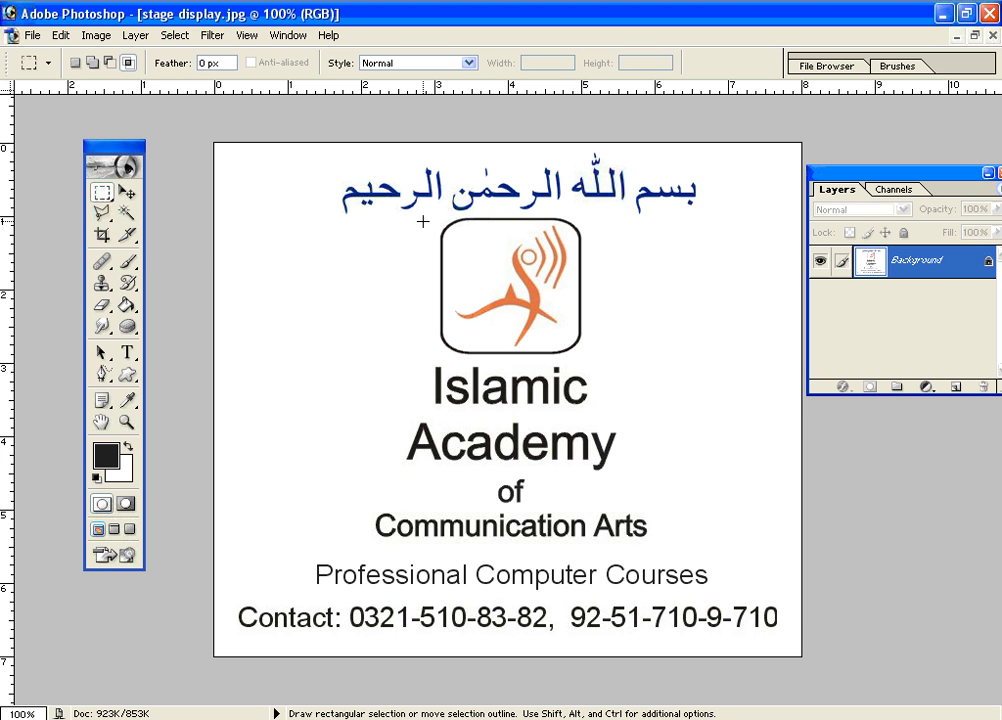
{"action": "left_click_drag", "start_coordinate": [430, 217], "coordinate": [590, 357]}
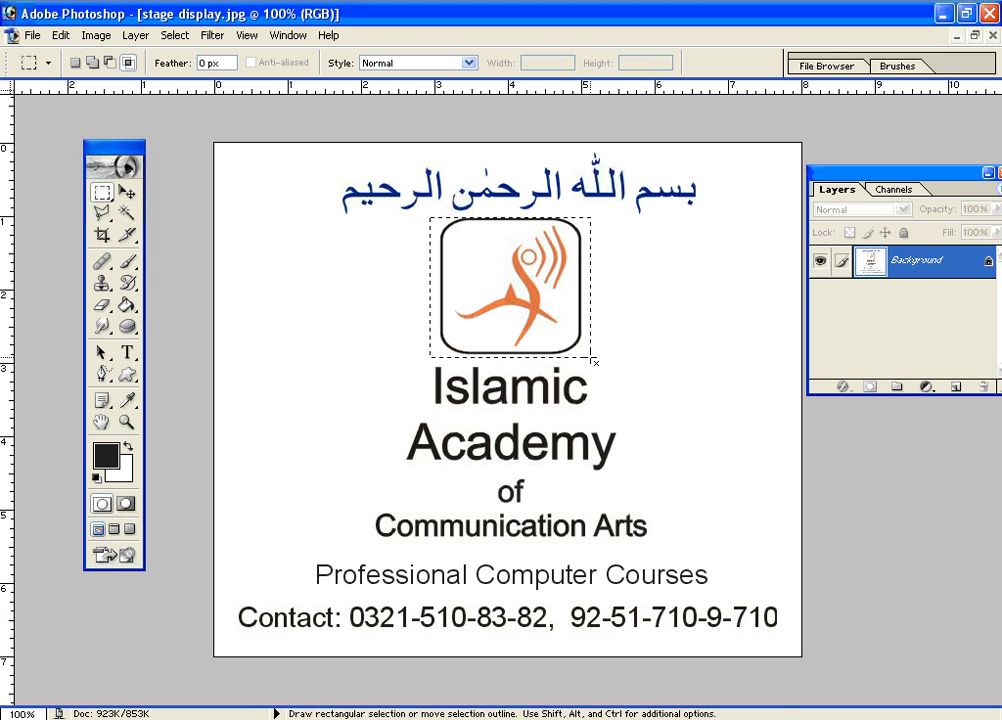
{"action": "left_click", "coordinate": [126, 213]}
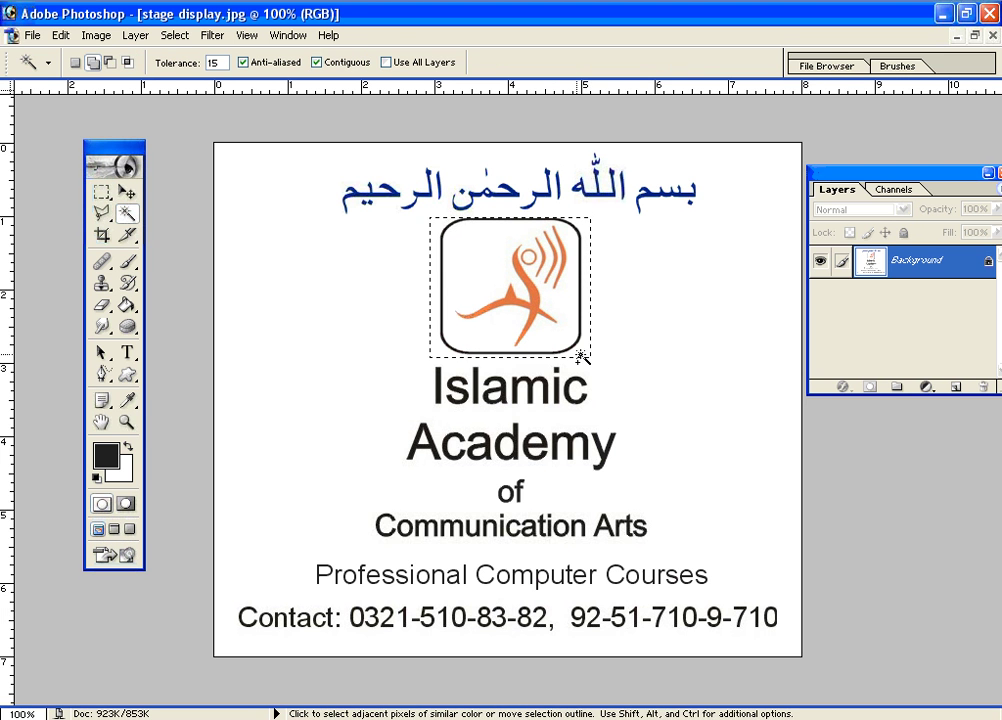
{"action": "left_click", "coordinate": [578, 350], "text": "alt"}
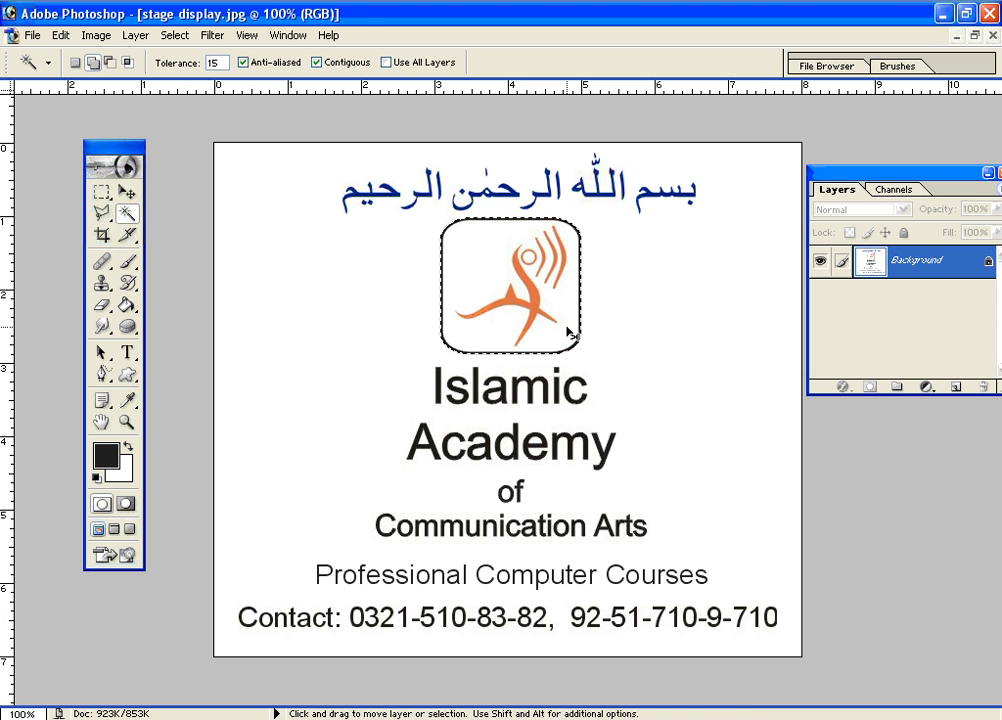
- Copy the selected logo into Untitled-1 as a new layer and position it between the right minaret and the palm at the page's lower right
{"action": "key", "text": "ctrl+shift+Tab"}
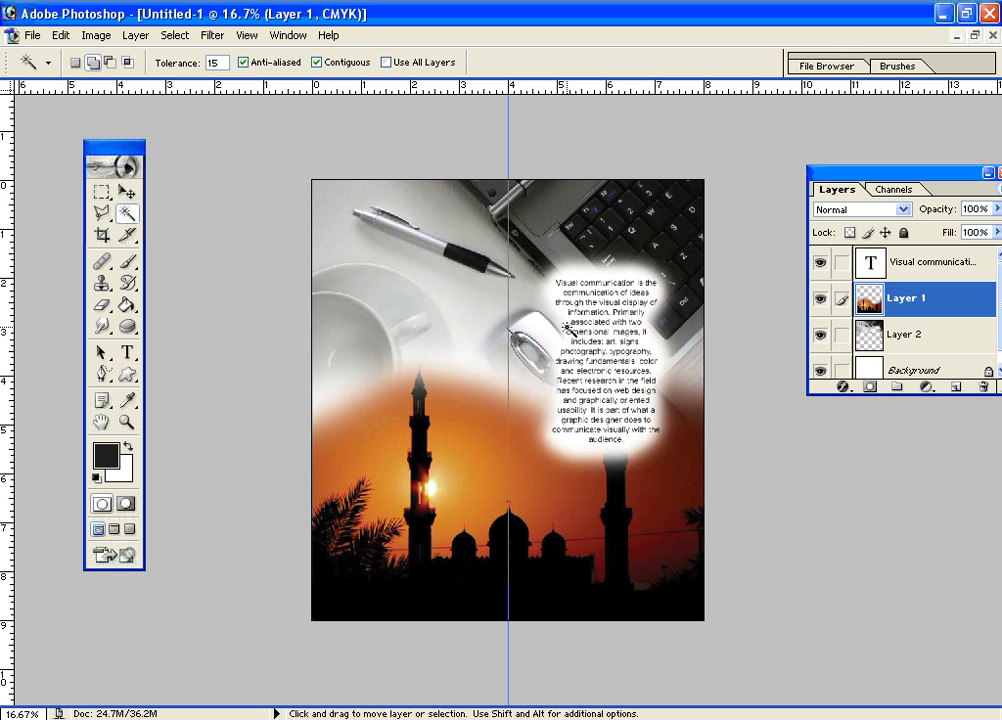
{"action": "left_click", "coordinate": [594, 488]}
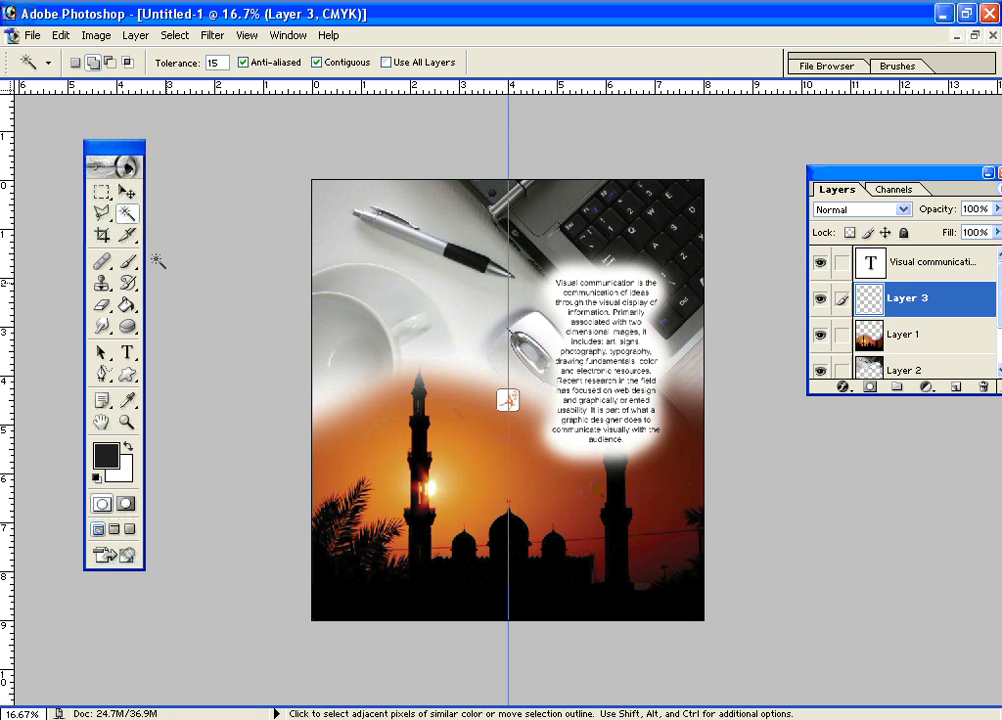
{"action": "left_click", "coordinate": [127, 191]}
{"action": "left_click_drag", "start_coordinate": [515, 409], "coordinate": [624, 558]}
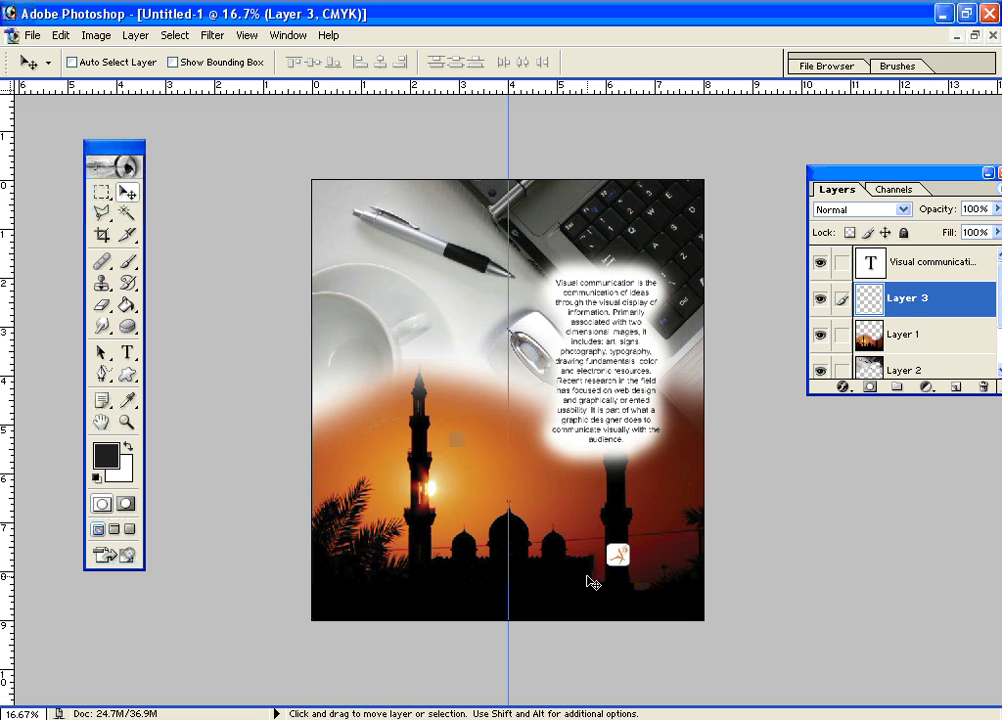
{"action": "left_click_drag", "start_coordinate": [618, 563], "coordinate": [665, 575]}
{"action": "left_click_drag", "start_coordinate": [661, 584], "coordinate": [657, 574]}
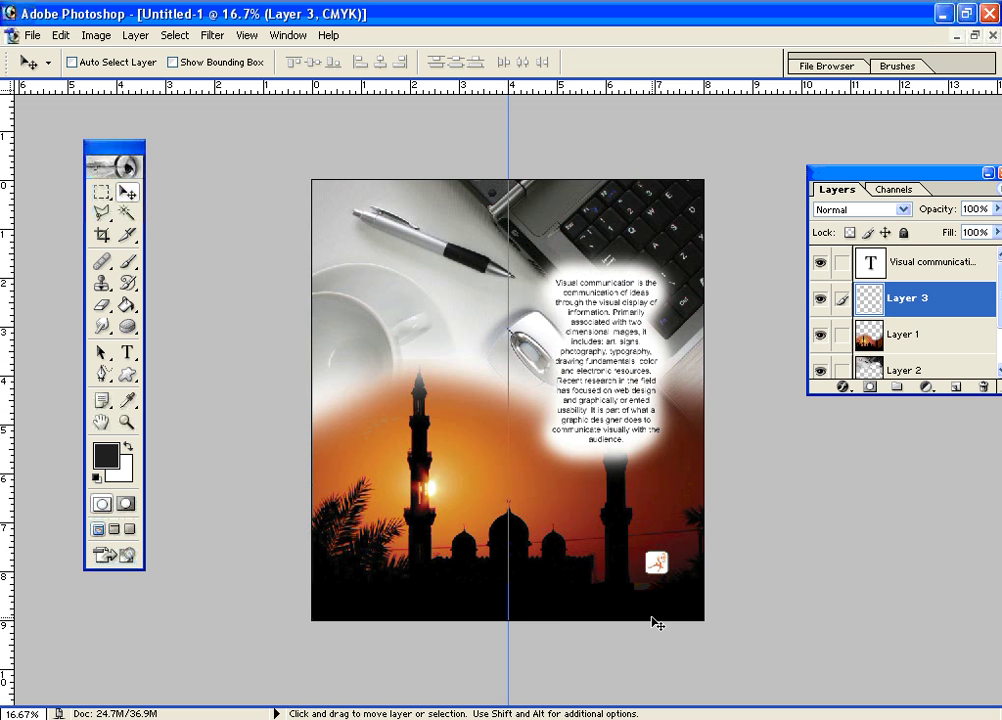
- Inspect the brochure at actual pixels around the mouse, body text, pen and laptop keyboard, and return to the whole page
{"action": "left_click", "coordinate": [132, 425]}
{"action": "left_click", "coordinate": [100, 422]}
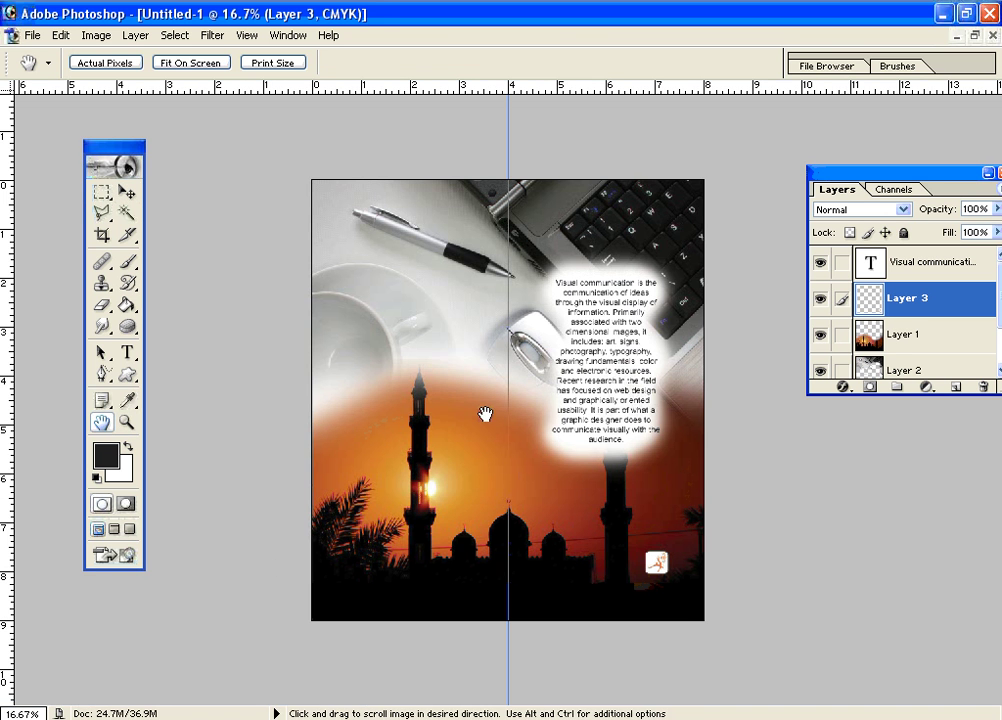
{"action": "right_click", "coordinate": [599, 331]}
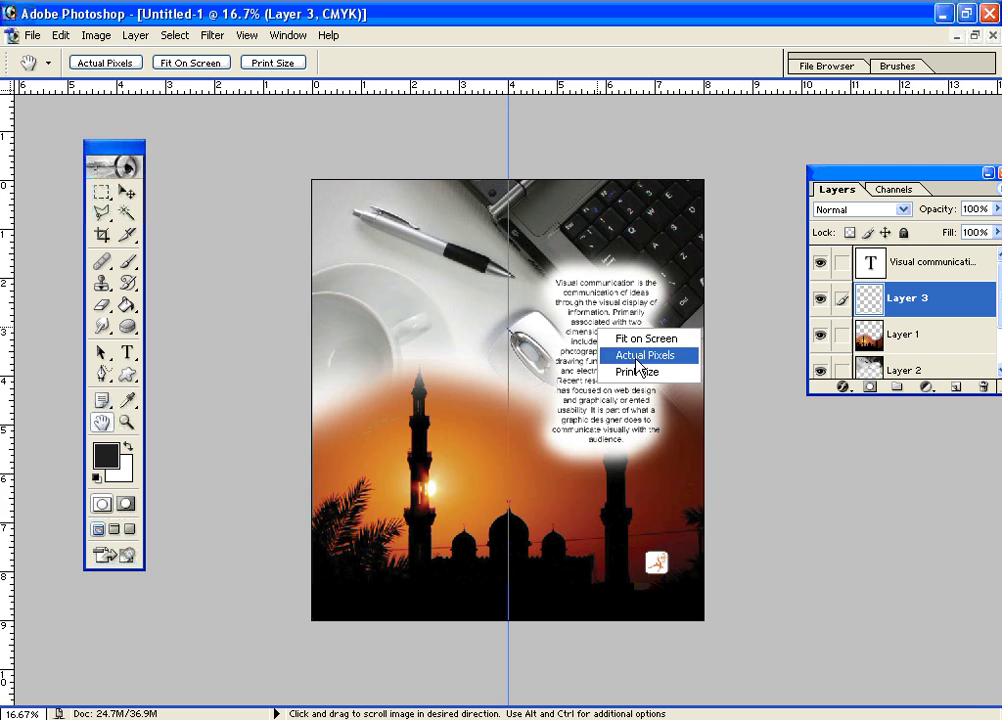
{"action": "left_click", "coordinate": [637, 362]}
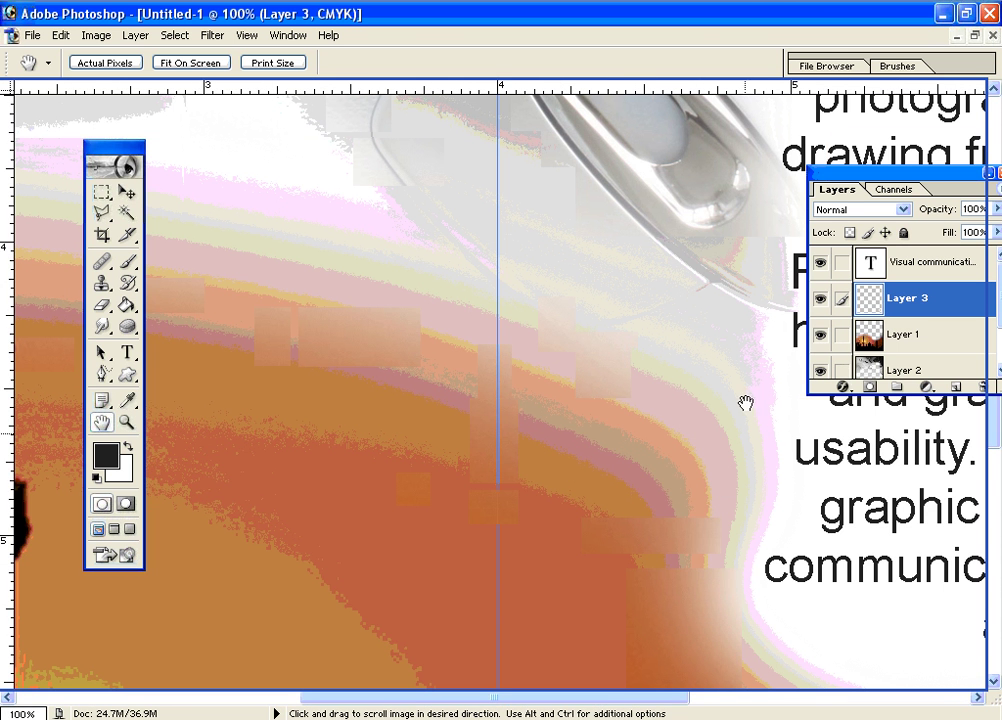
{"action": "left_click_drag", "start_coordinate": [720, 309], "coordinate": [421, 571]}
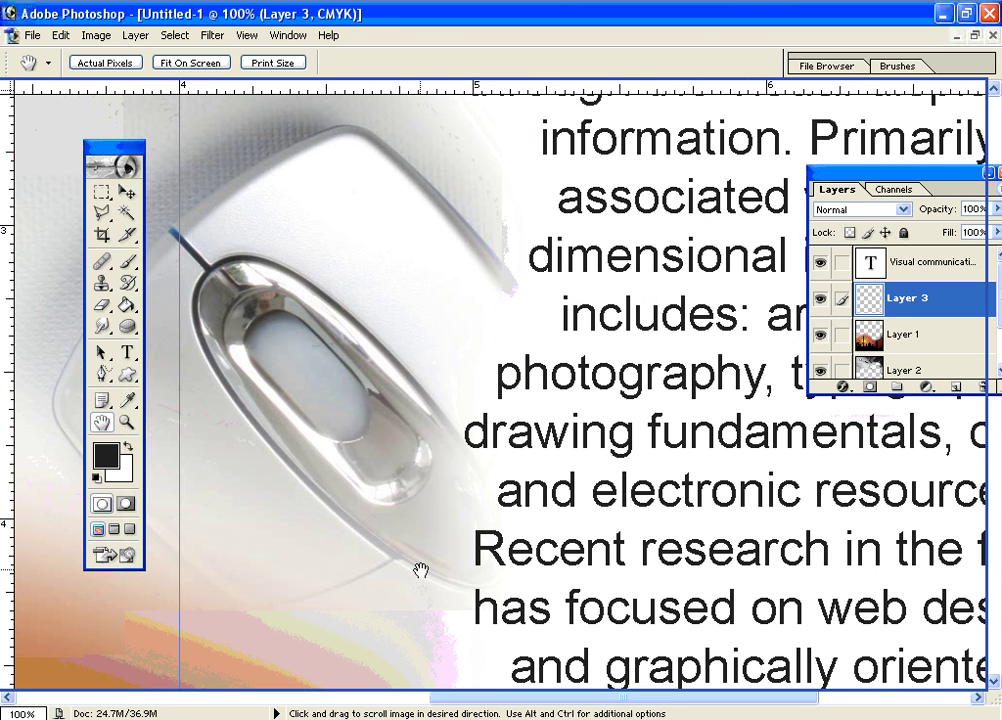
{"action": "left_click_drag", "start_coordinate": [409, 567], "coordinate": [365, 286]}
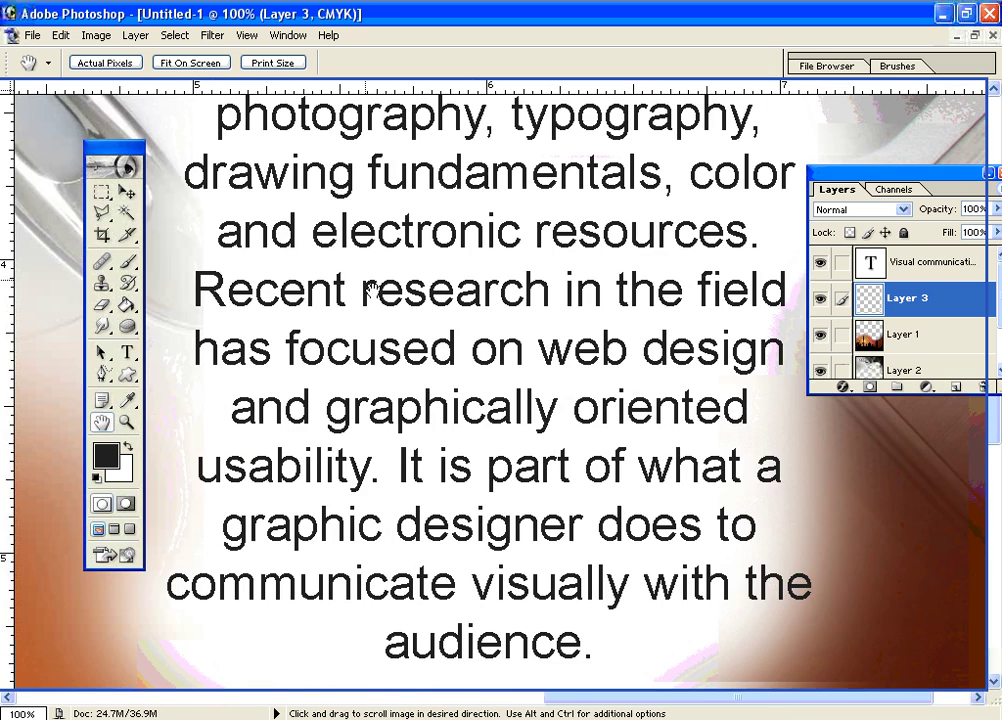
{"action": "left_click_drag", "start_coordinate": [716, 386], "coordinate": [532, 599]}
{"action": "left_click_drag", "start_coordinate": [647, 311], "coordinate": [679, 582]}
{"action": "left_click_drag", "start_coordinate": [465, 315], "coordinate": [671, 543]}
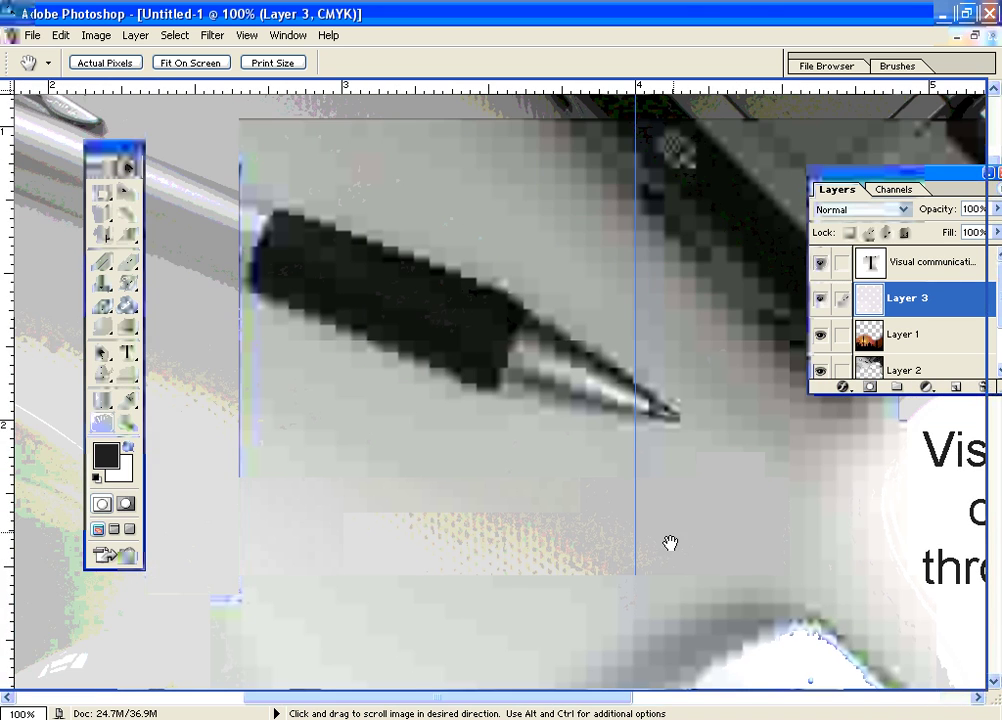
{"action": "left_click_drag", "start_coordinate": [644, 297], "coordinate": [633, 537]}
{"action": "left_click_drag", "start_coordinate": [660, 334], "coordinate": [655, 436]}
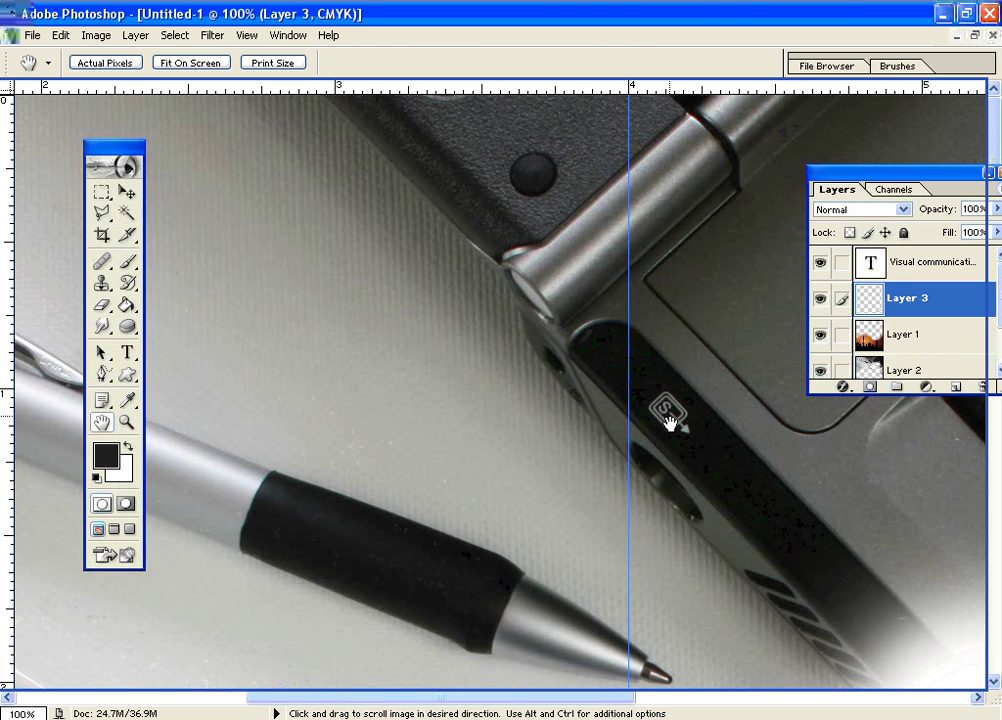
{"action": "left_click_drag", "start_coordinate": [629, 488], "coordinate": [541, 470]}
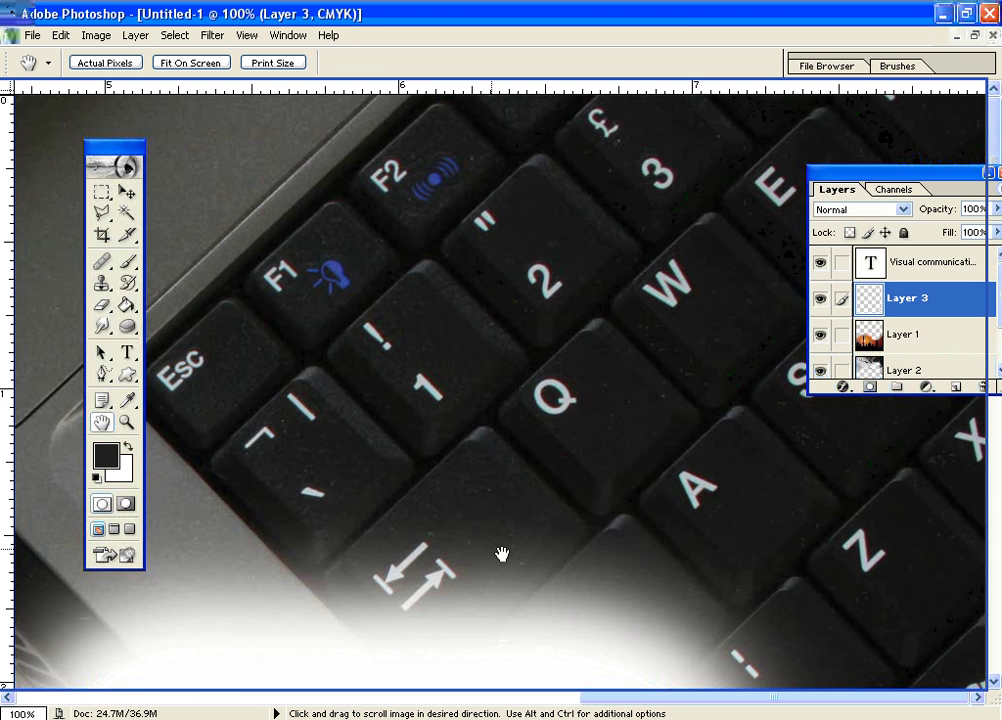
{"action": "right_click", "coordinate": [528, 400]}
{"action": "left_click", "coordinate": [572, 411]}
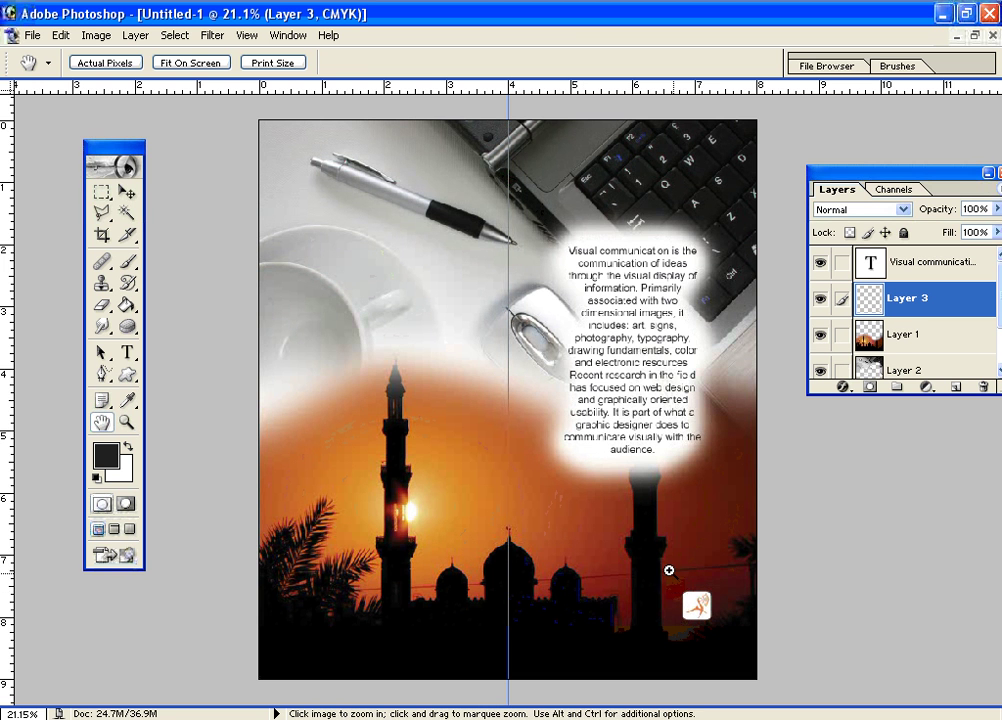
- Examine the logo's edges close up and at actual pixels, and fit the whole page on screen again
{"action": "left_click_drag", "start_coordinate": [684, 587], "coordinate": [735, 632]}
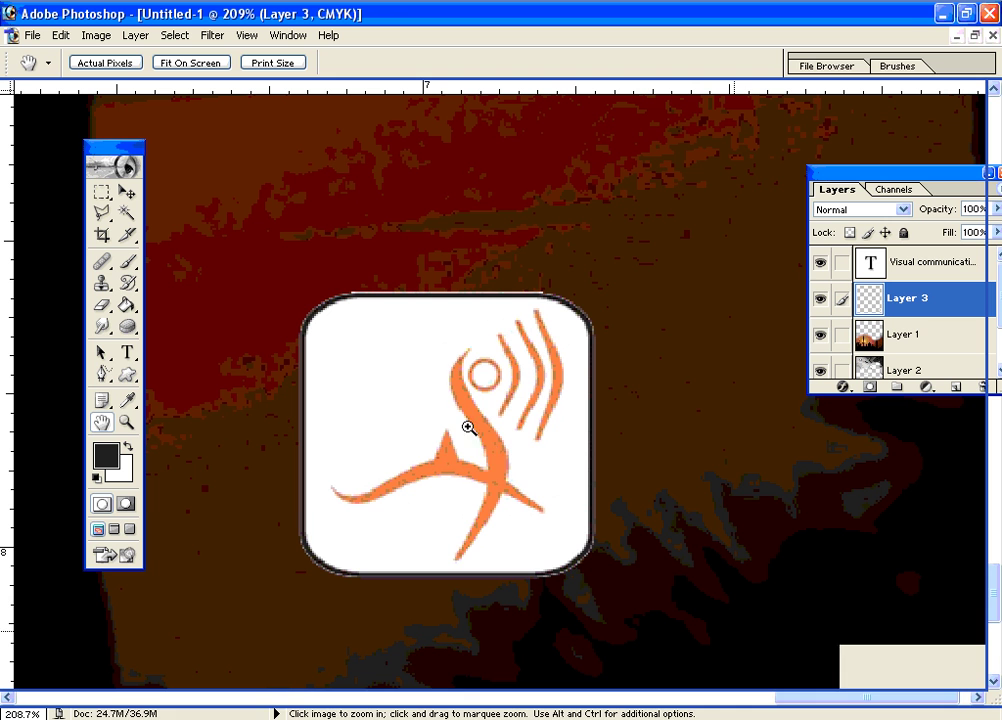
{"action": "right_click", "coordinate": [469, 428]}
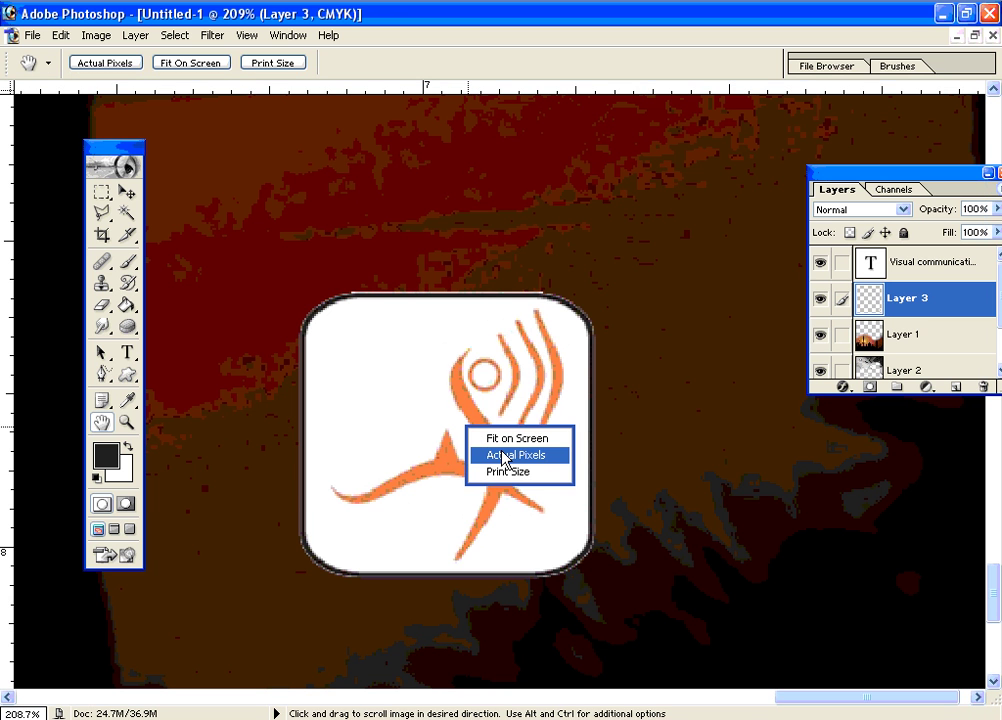
{"action": "left_click", "coordinate": [503, 456]}
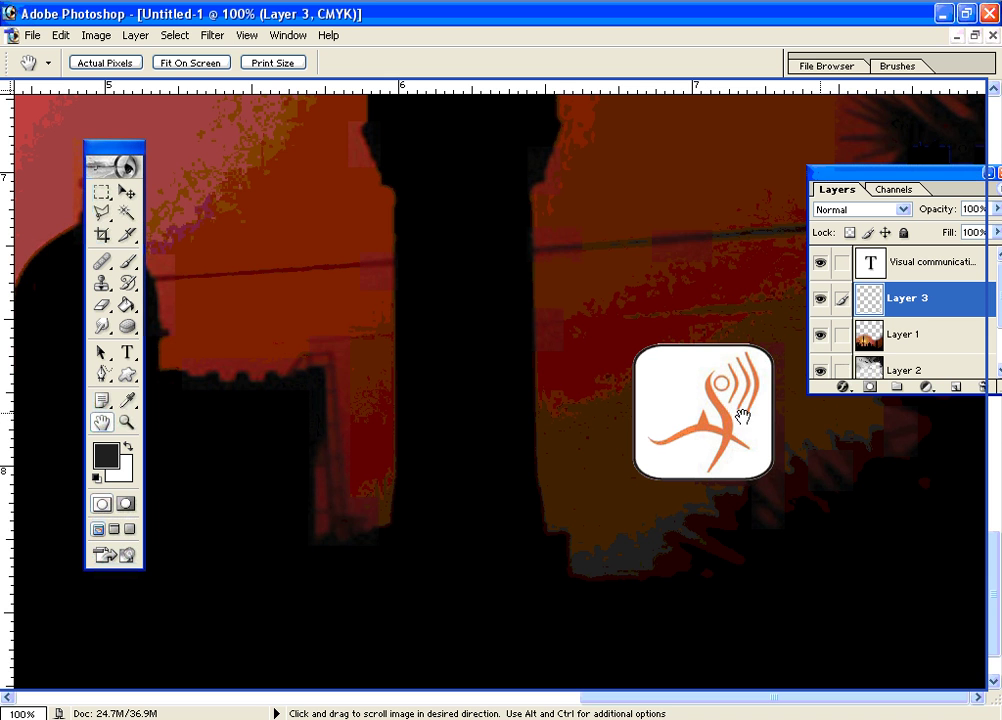
{"action": "right_click", "coordinate": [477, 360]}
{"action": "left_click", "coordinate": [490, 364]}
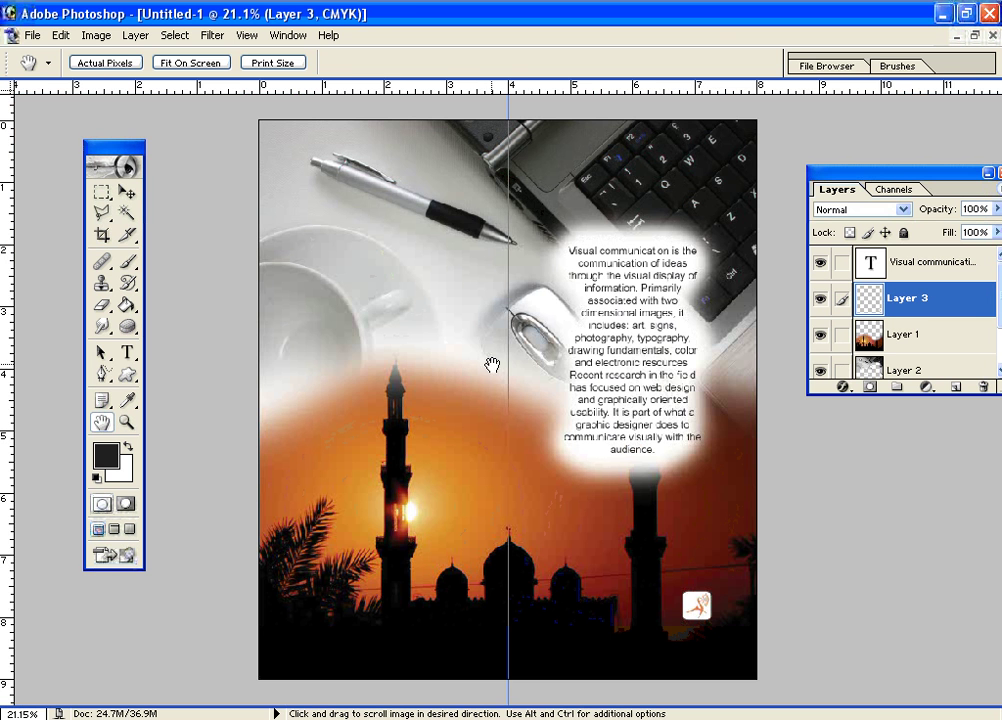